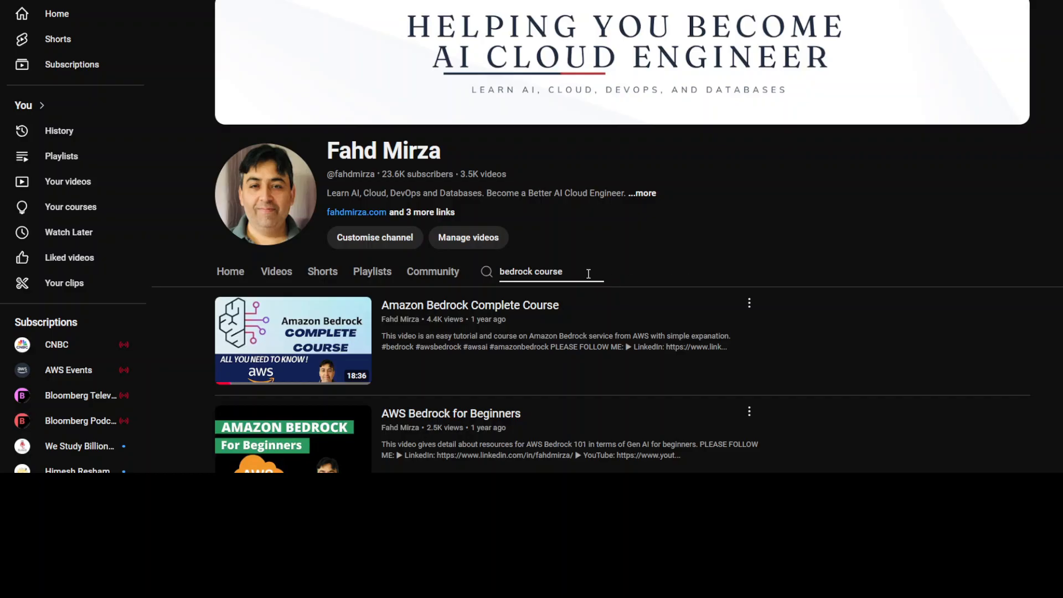
click(572, 275)
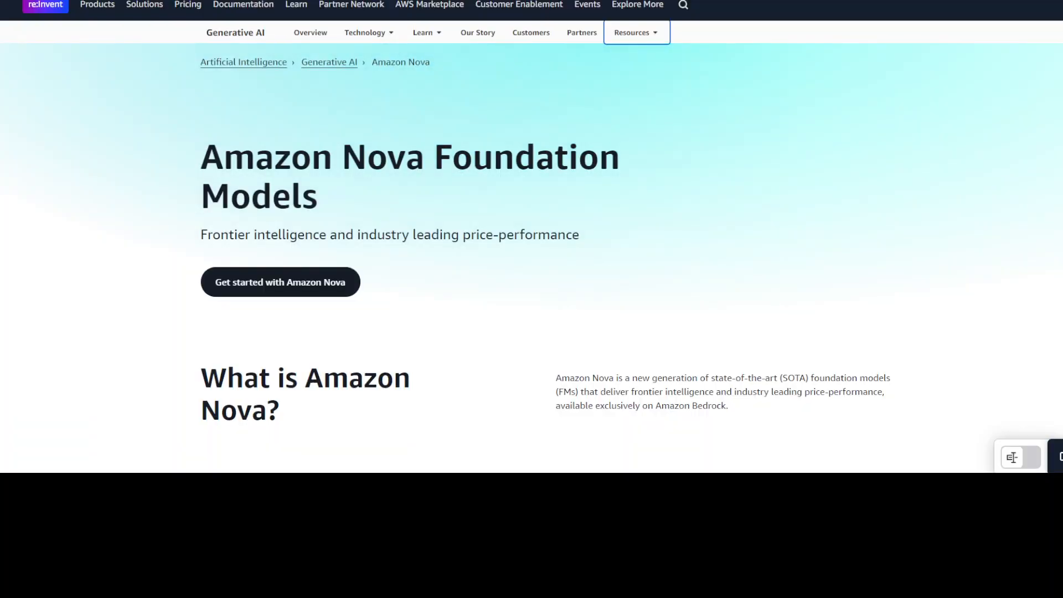
Read through the Amazon Nova Foundation Models page, including the section describing the model versions
scroll(529, 182, down, 8)
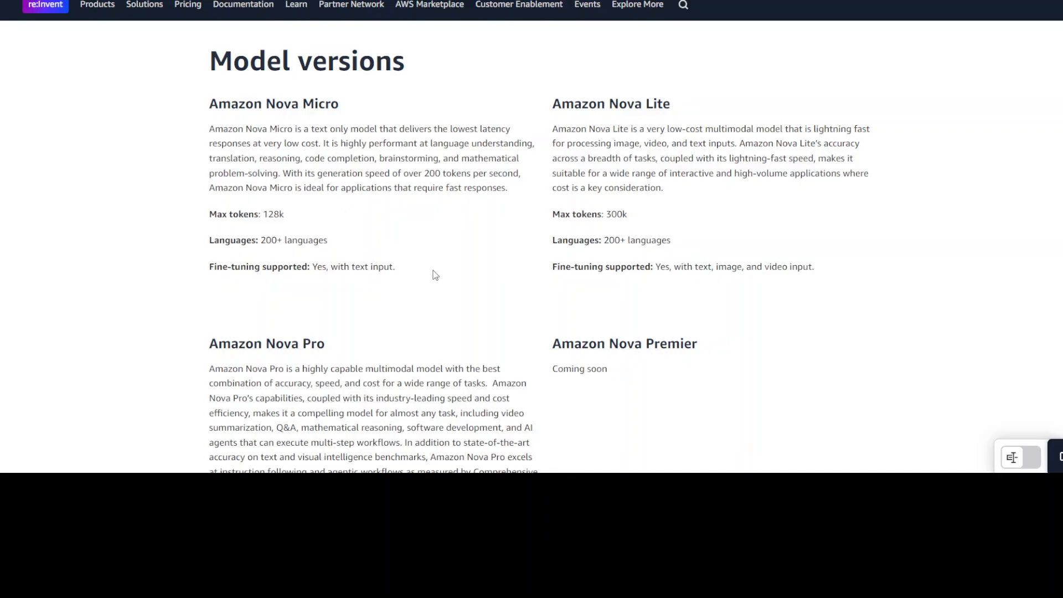
scroll(436, 275, down, 10)
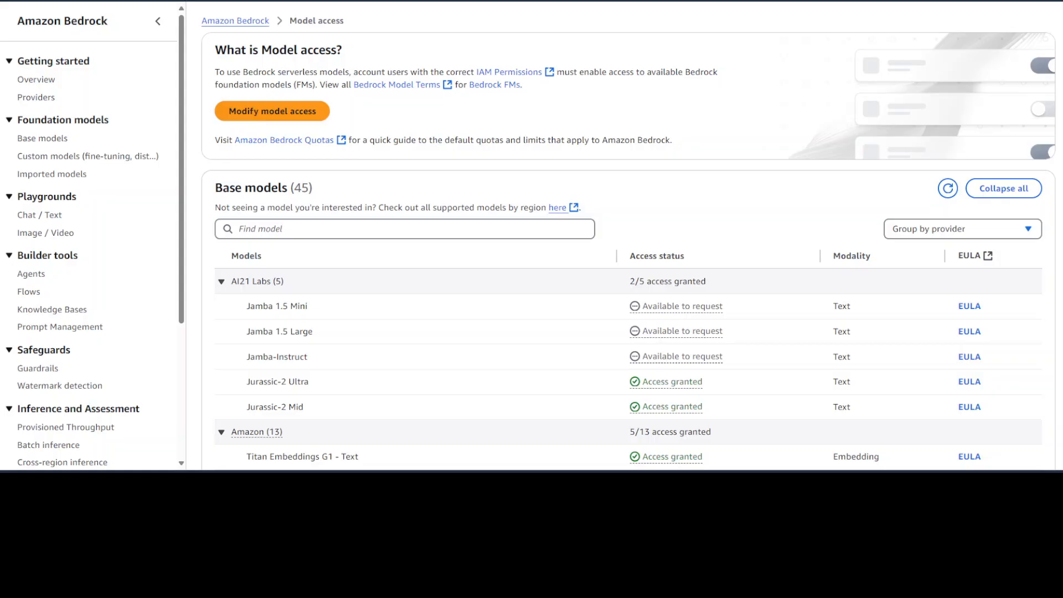
Examine the access status of the Nova models under Amazon in the Bedrock base models list
scroll(628, 249, down, 2)
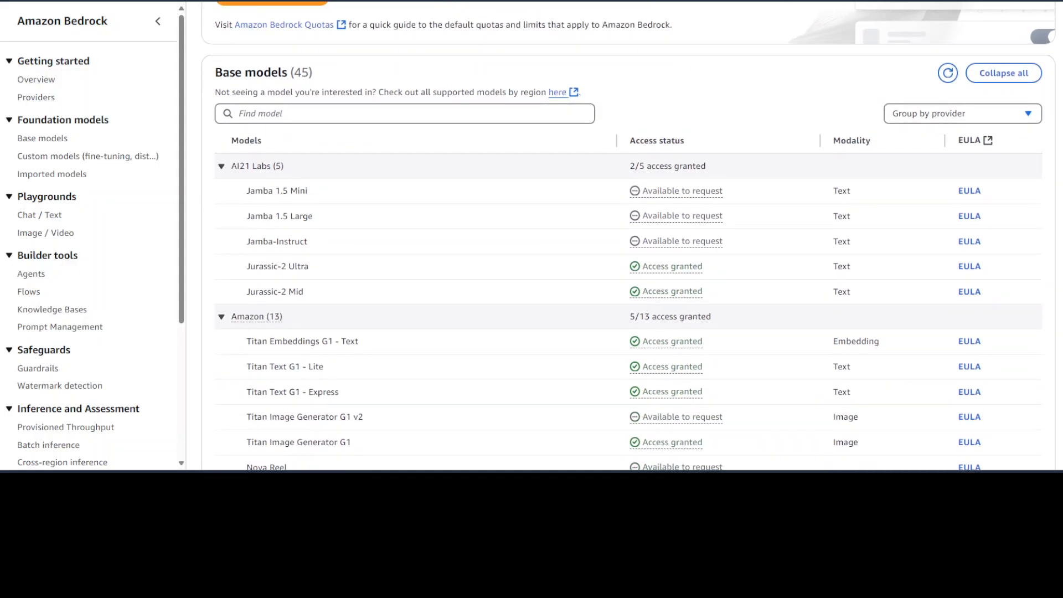
scroll(628, 249, down, 1)
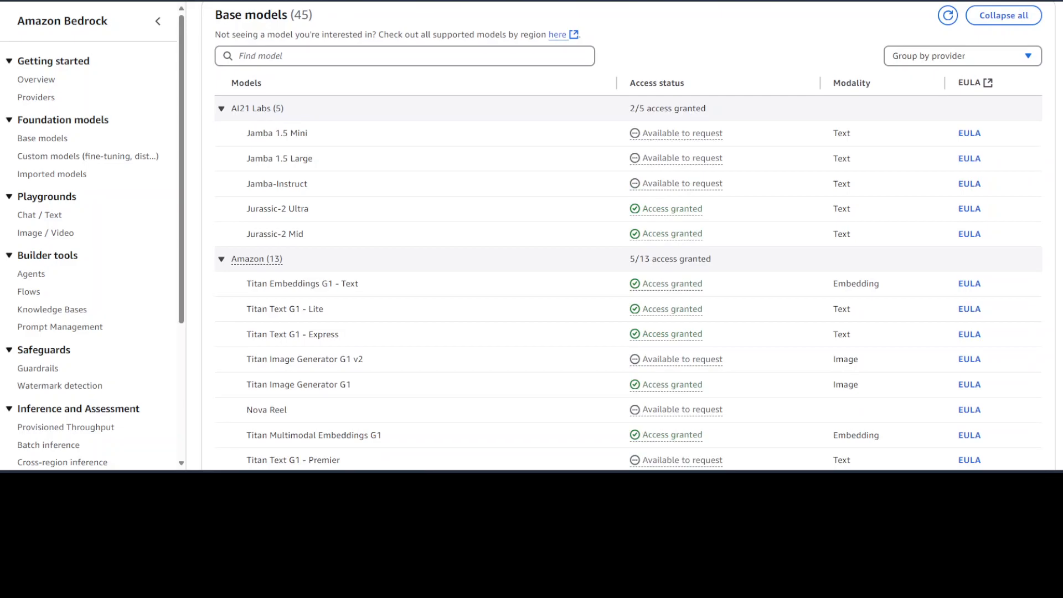
scroll(629, 249, down, 1)
scroll(91, 236, down, 4)
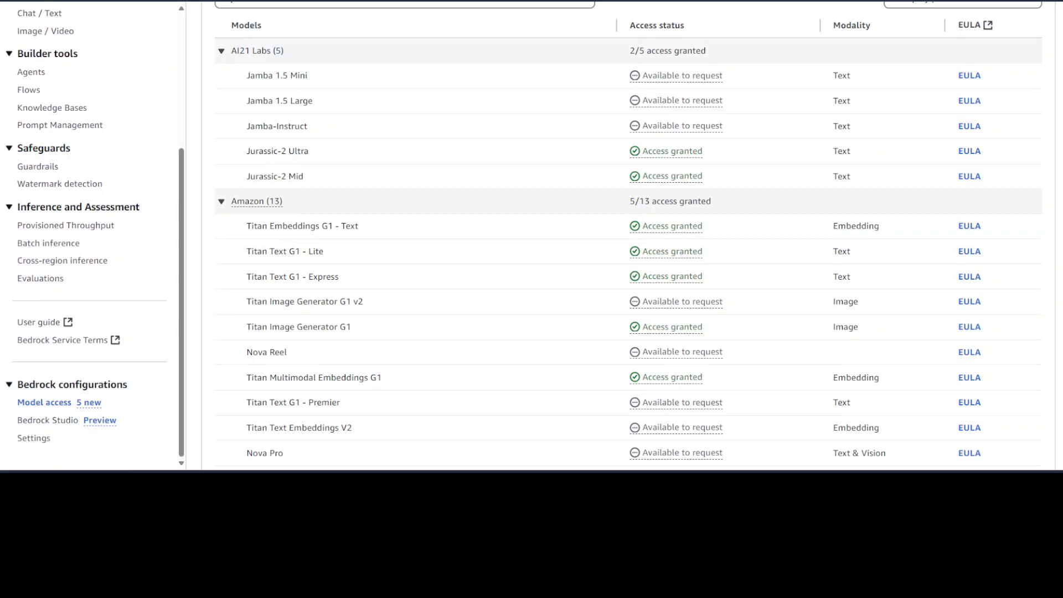
scroll(628, 249, down, 2)
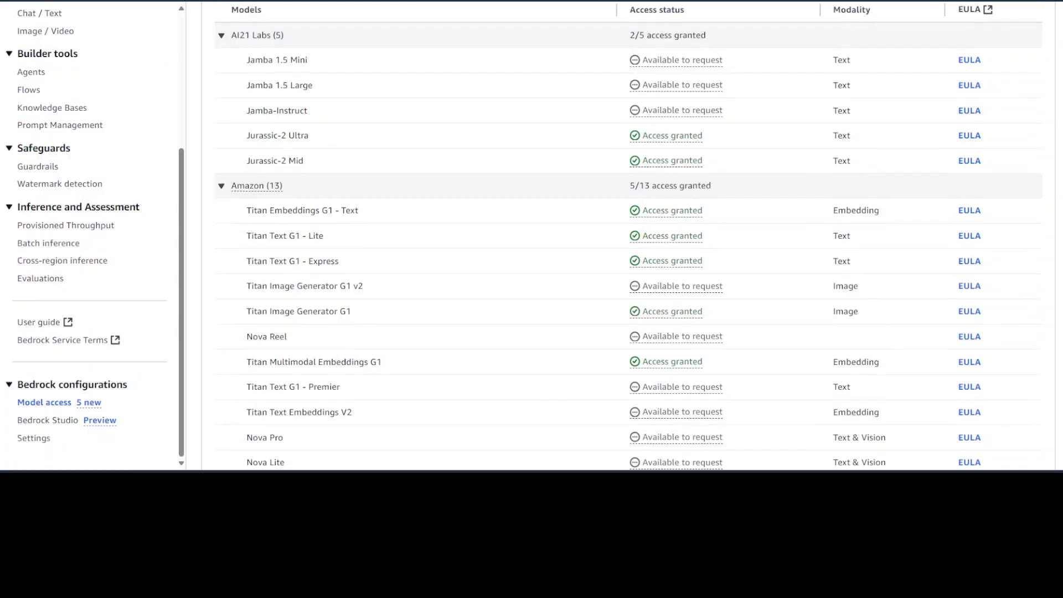
drag(283, 88, 237, 101)
drag(305, 244, 242, 243)
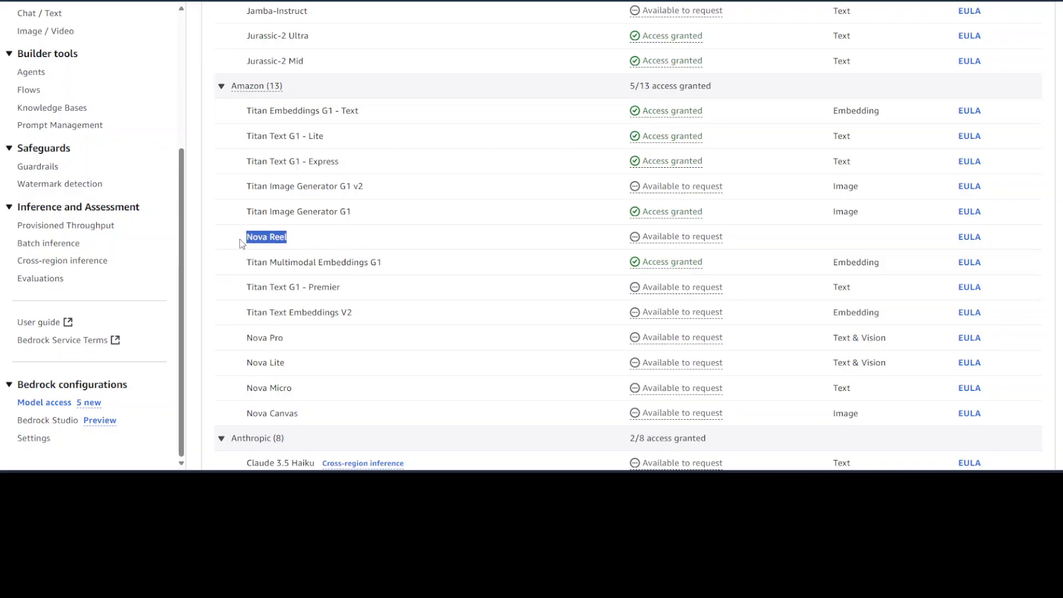
drag(318, 414, 259, 350)
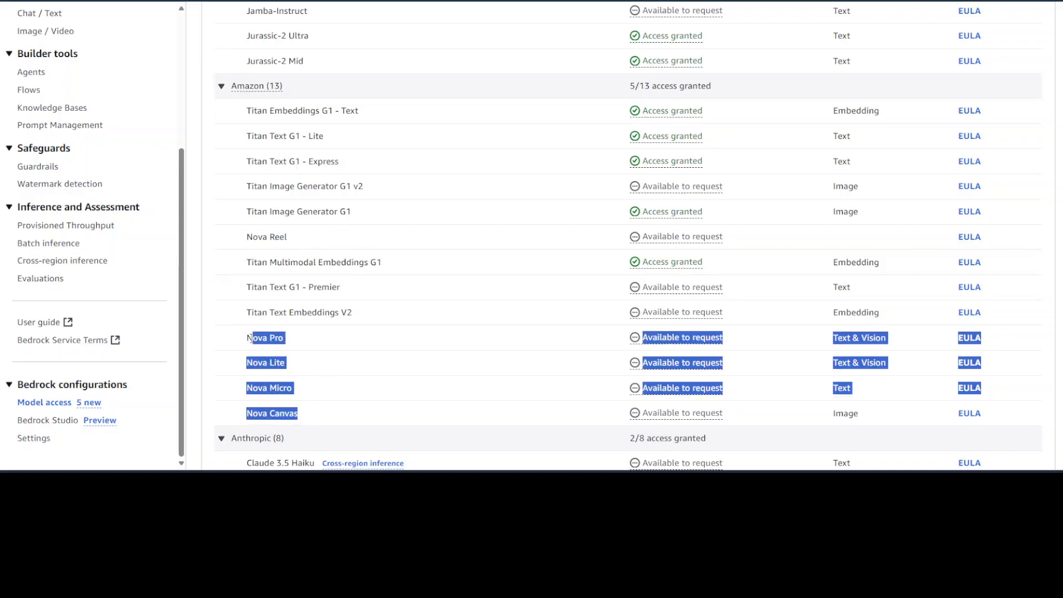
click(357, 333)
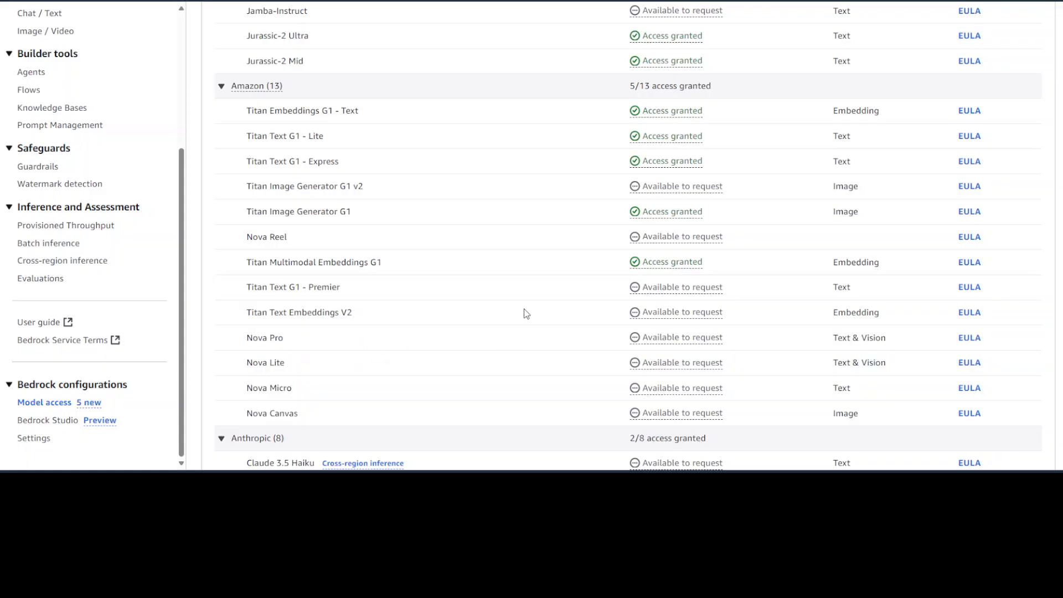
Modify the model access by selecting Nova Reel, Nova Pro, Nova Lite, Nova Micro and Nova Canvas for the request
scroll(524, 309, up, 5)
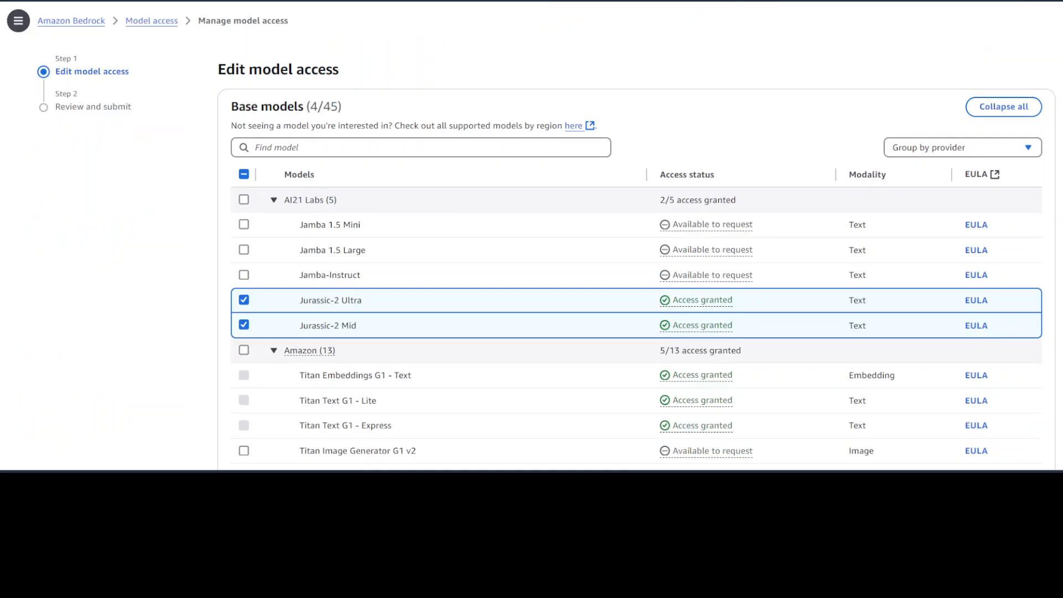
scroll(636, 235, down, 5)
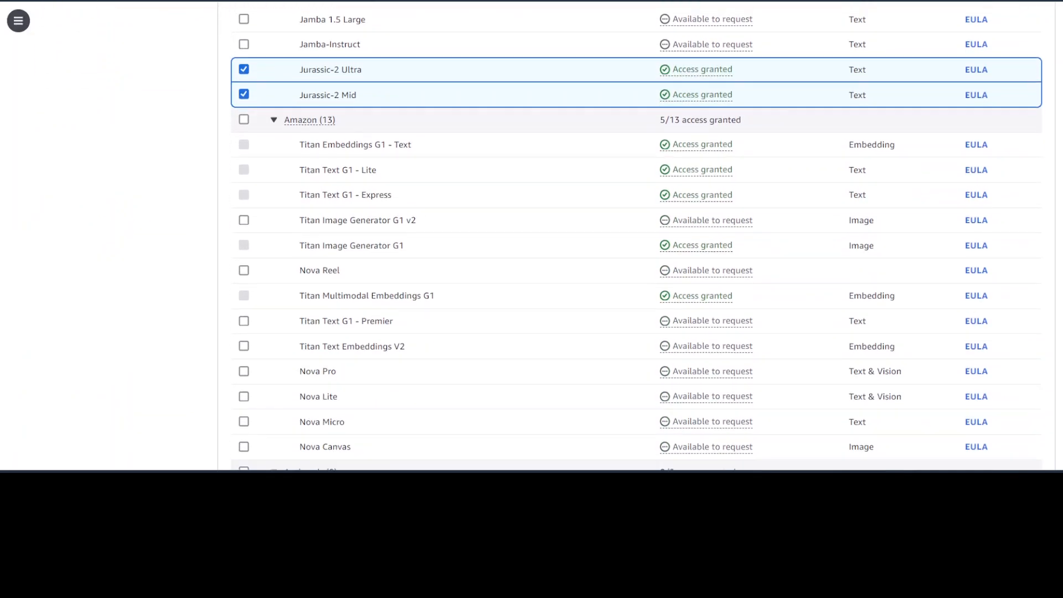
click(244, 270)
scroll(345, 287, down, 1)
click(243, 314)
click(244, 338)
click(244, 365)
click(244, 388)
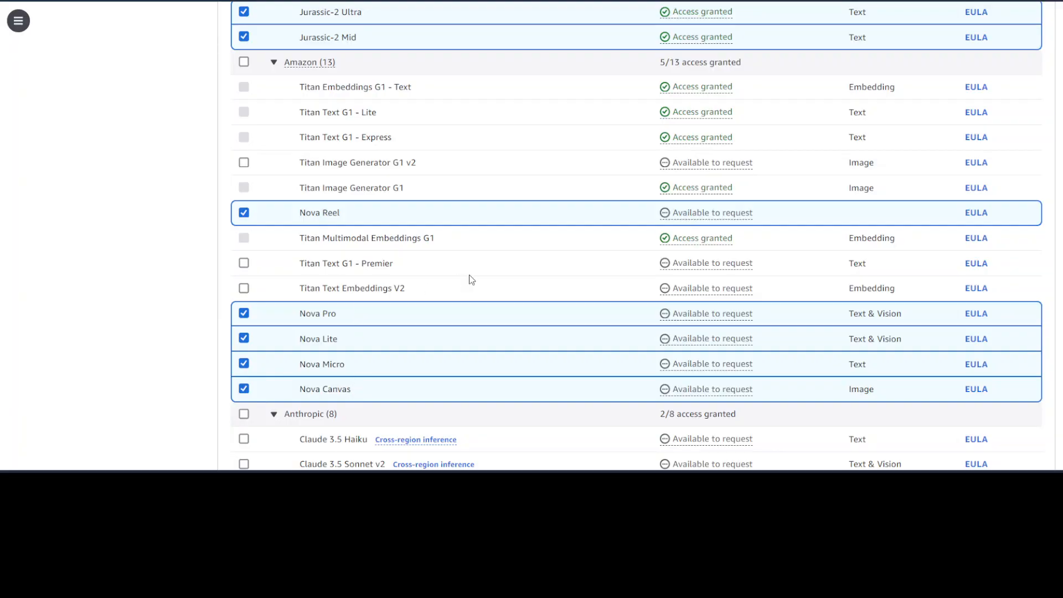
scroll(630, 275, down, 5)
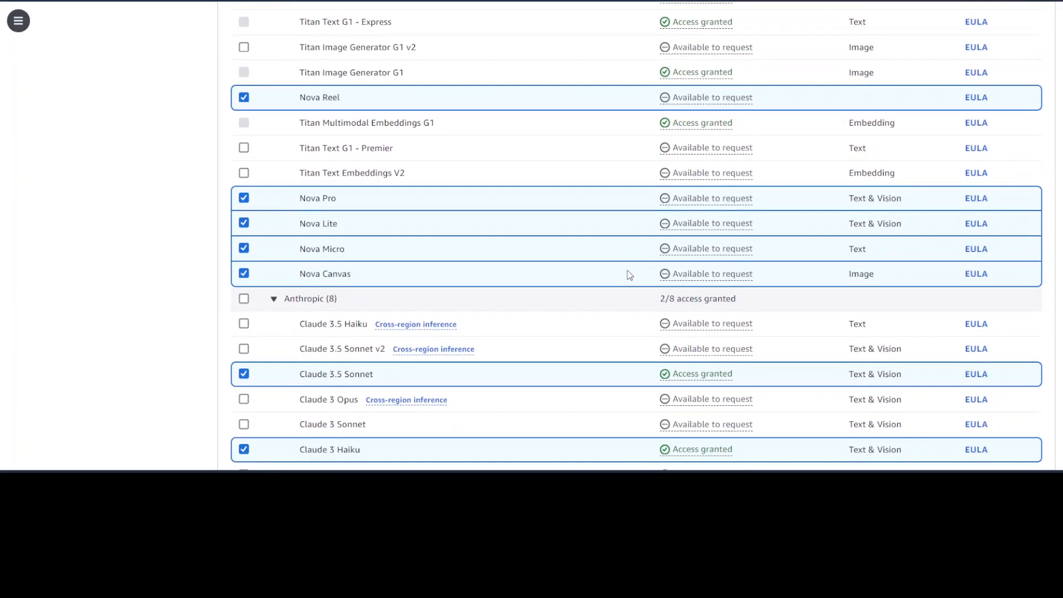
scroll(630, 274, down, 7)
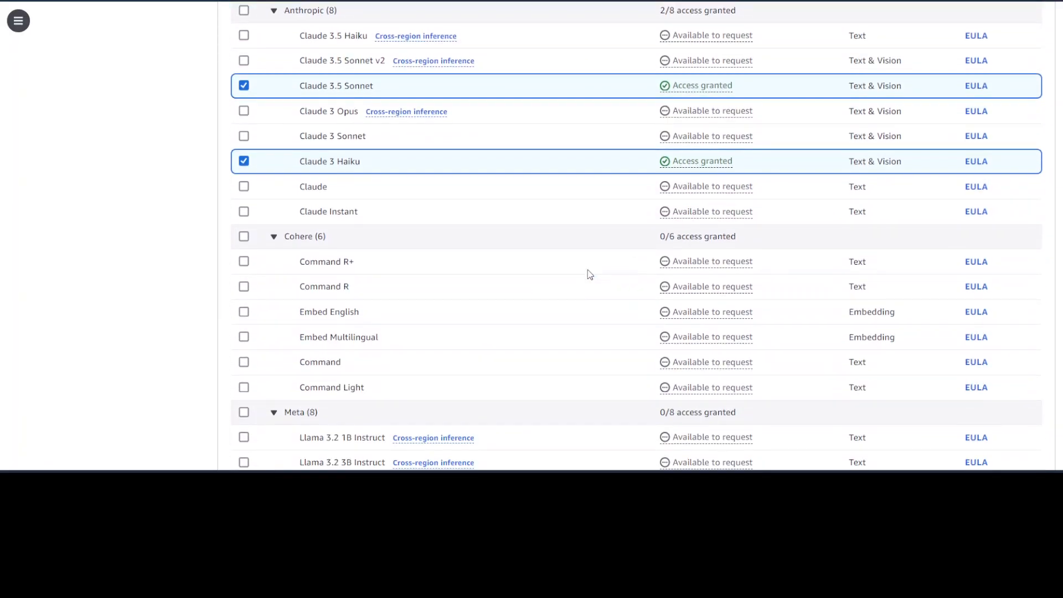
scroll(590, 274, down, 3)
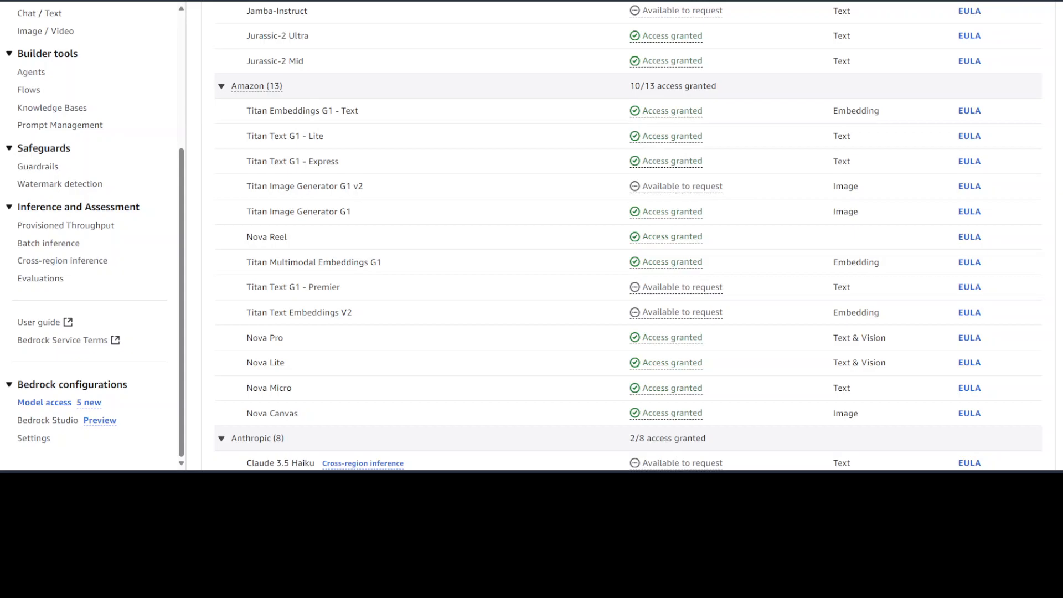
Open the Chat / Text playground and apply Amazon's Nova Micro model with on-demand inference
scroll(47, 167, up, 5)
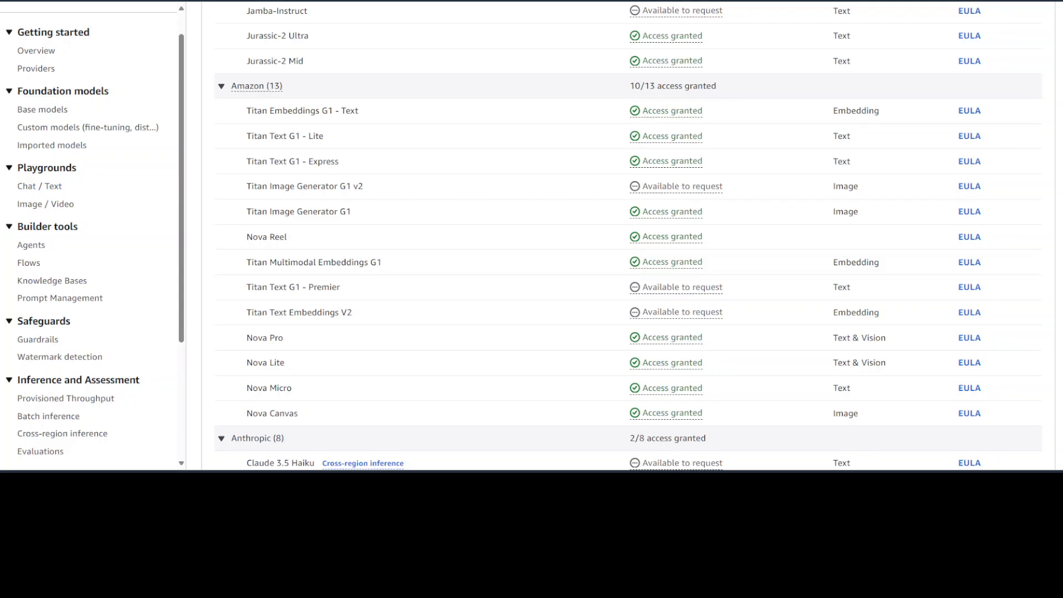
click(39, 186)
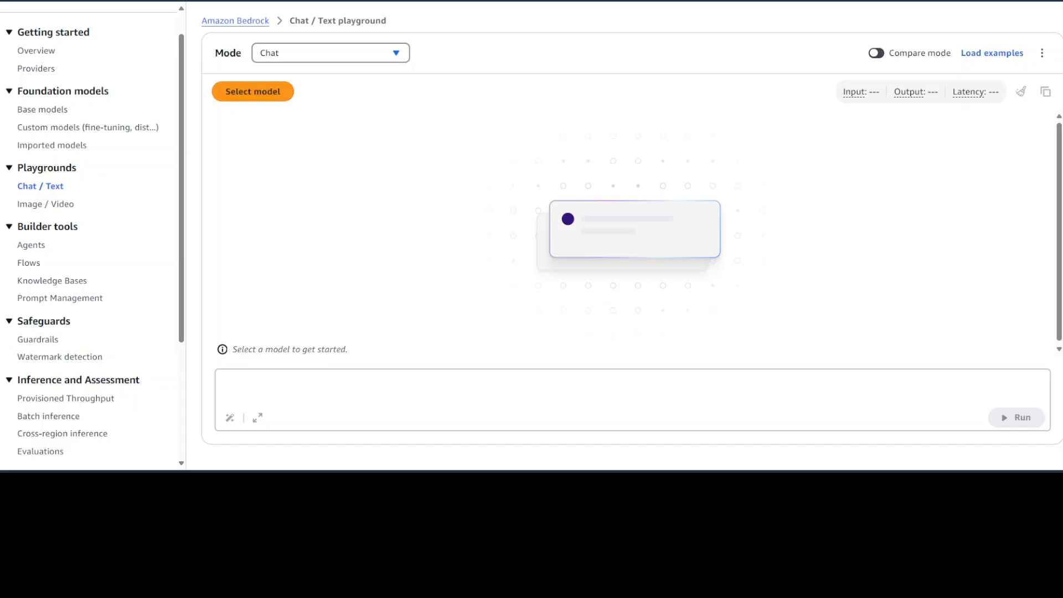
click(253, 92)
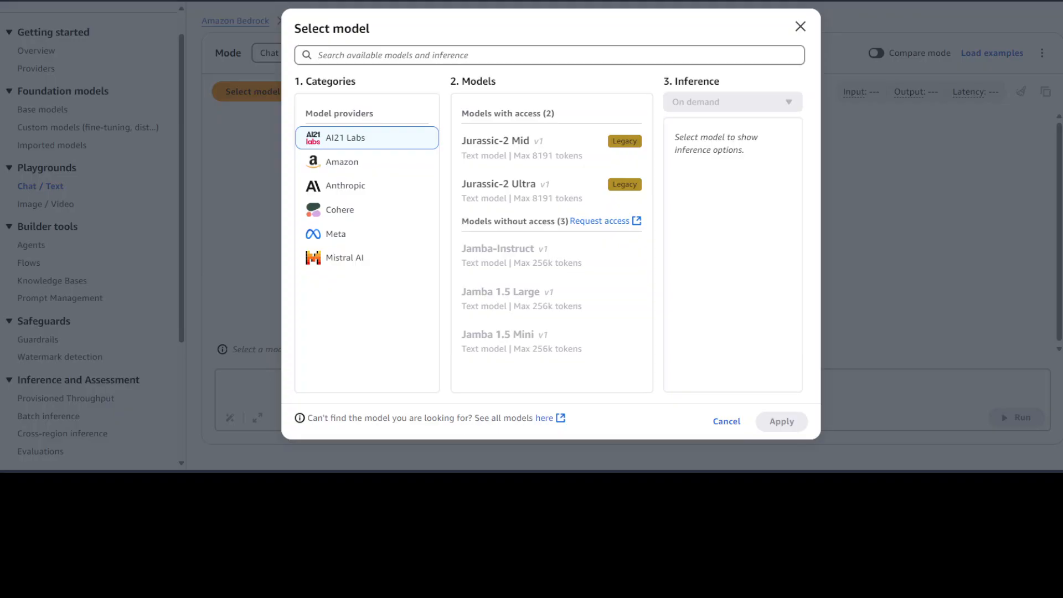
click(343, 165)
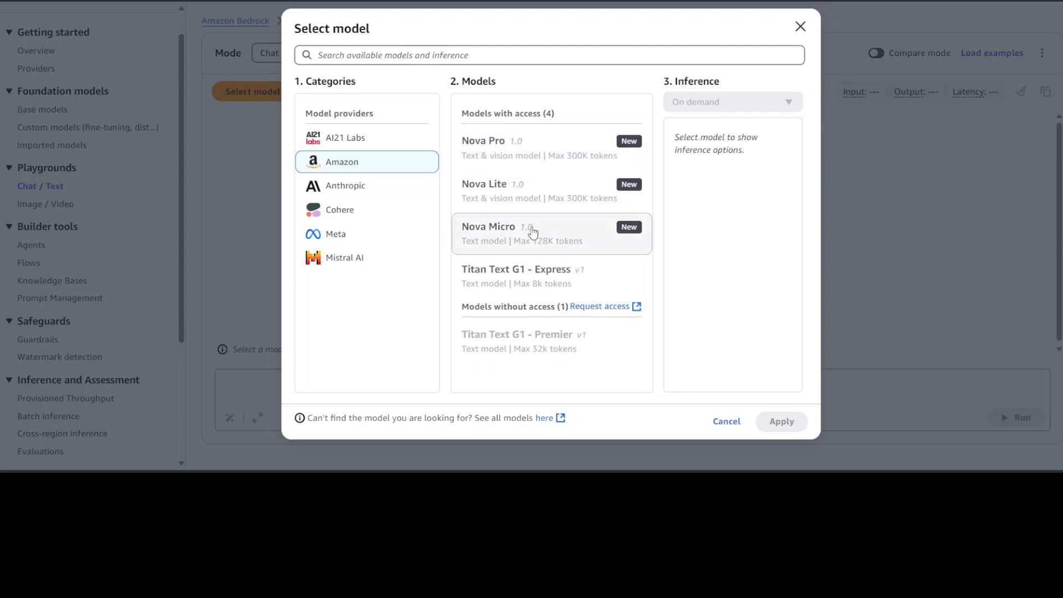
click(565, 239)
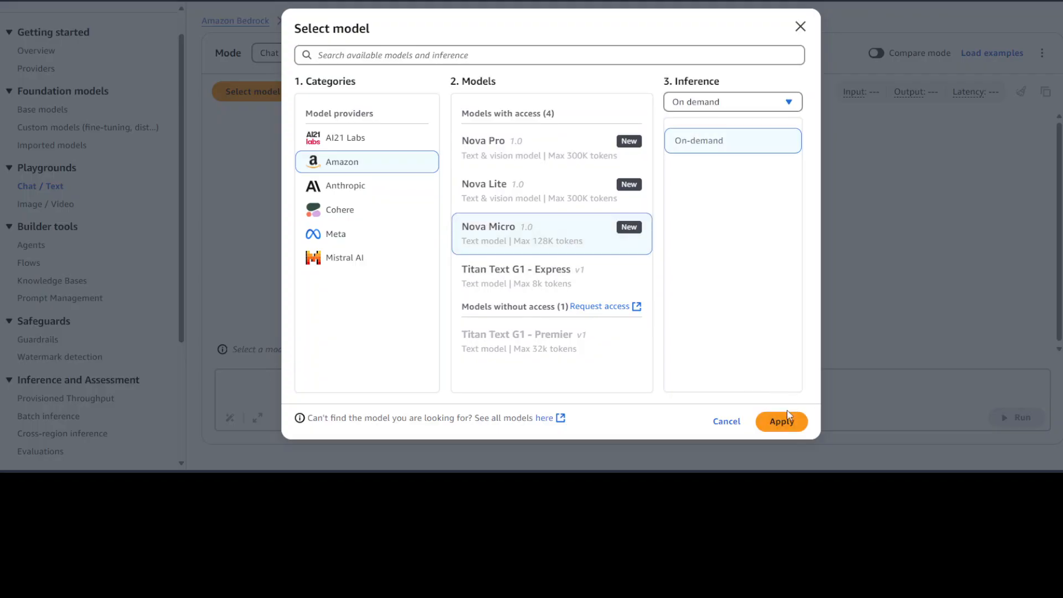
click(797, 425)
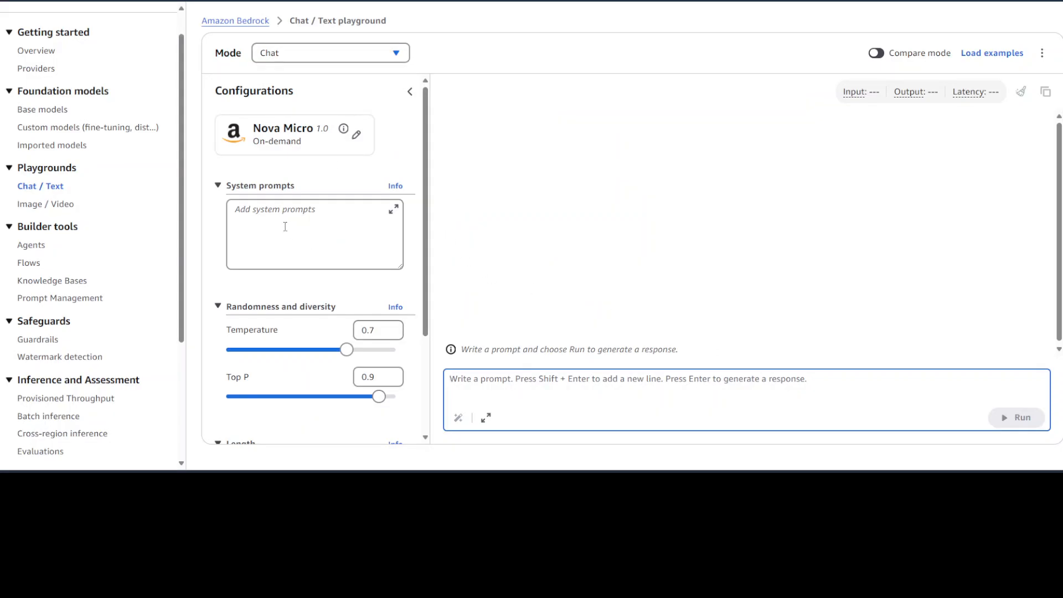
Review the system prompt, randomness and diversity, and length settings in the Nova Micro configuration
click(265, 218)
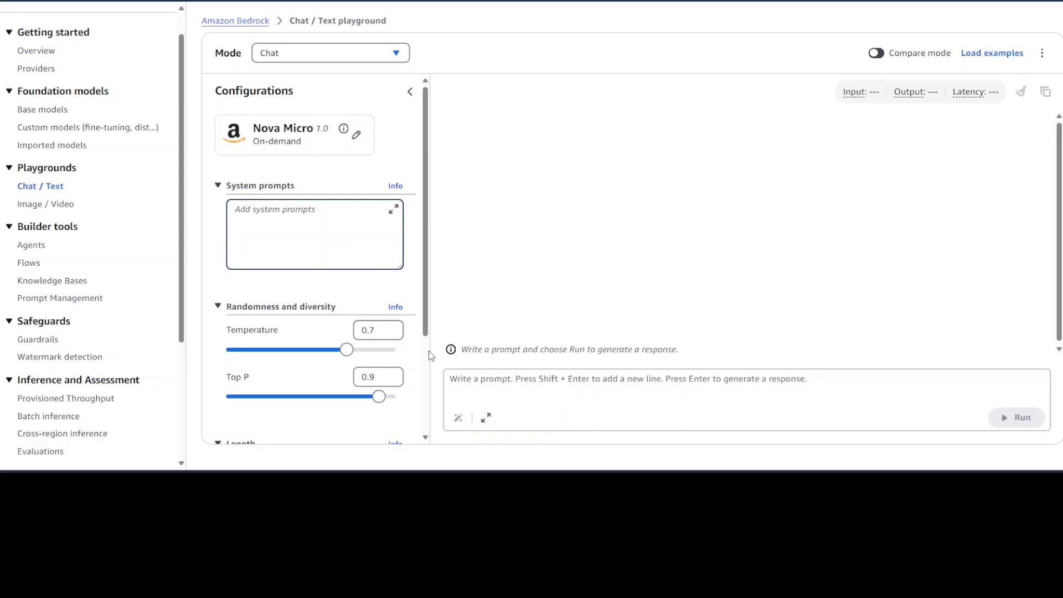
scroll(430, 318, down, 1)
drag(430, 317, 425, 419)
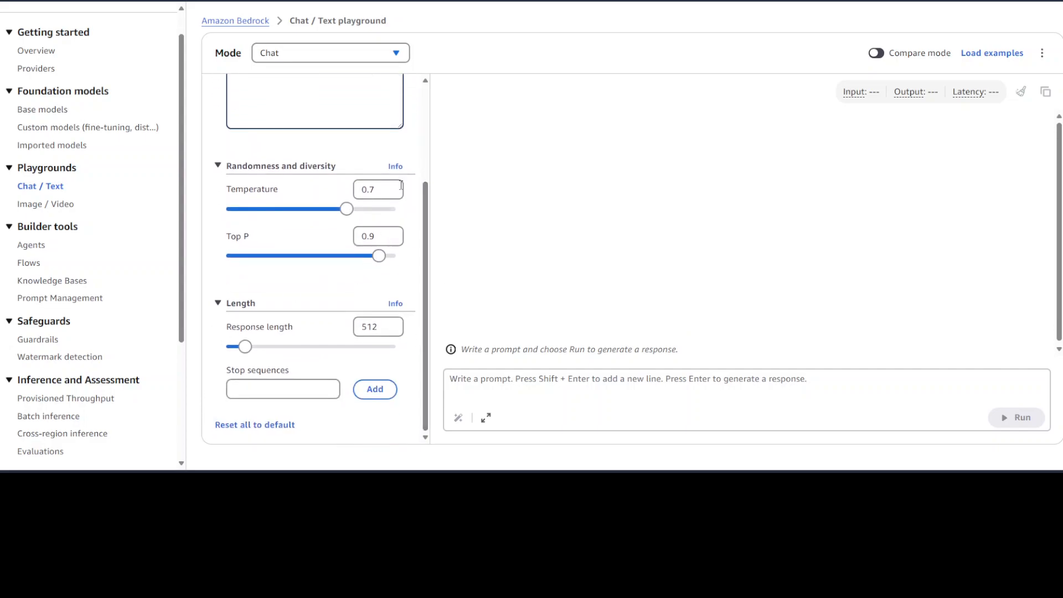
scroll(428, 248, up, 2)
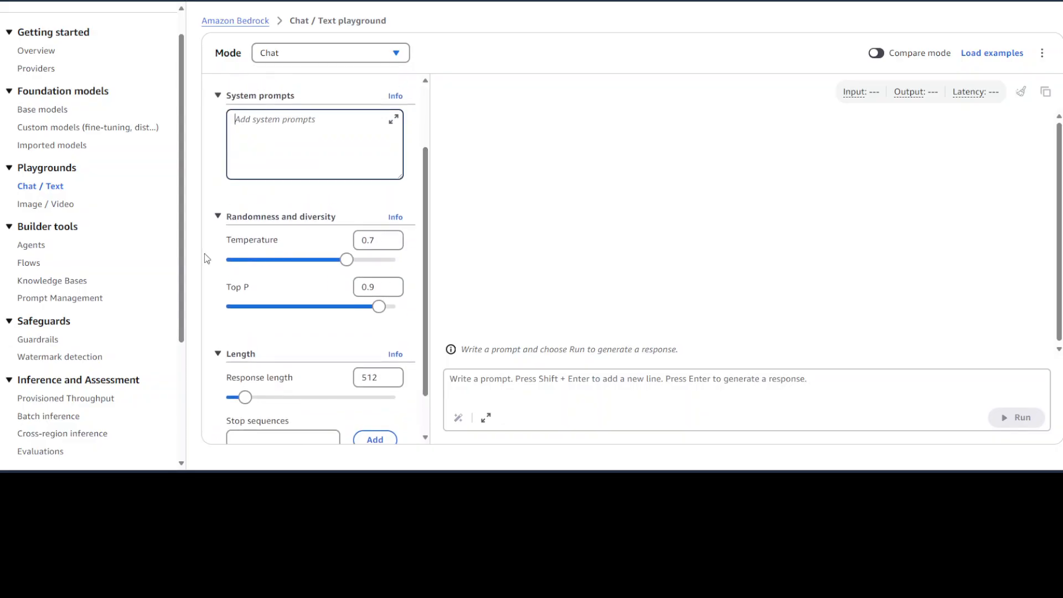
Run the prompt "What is heavier, 1kg of feathers or 1kg of feathers?" with Nova Micro
click(720, 394)
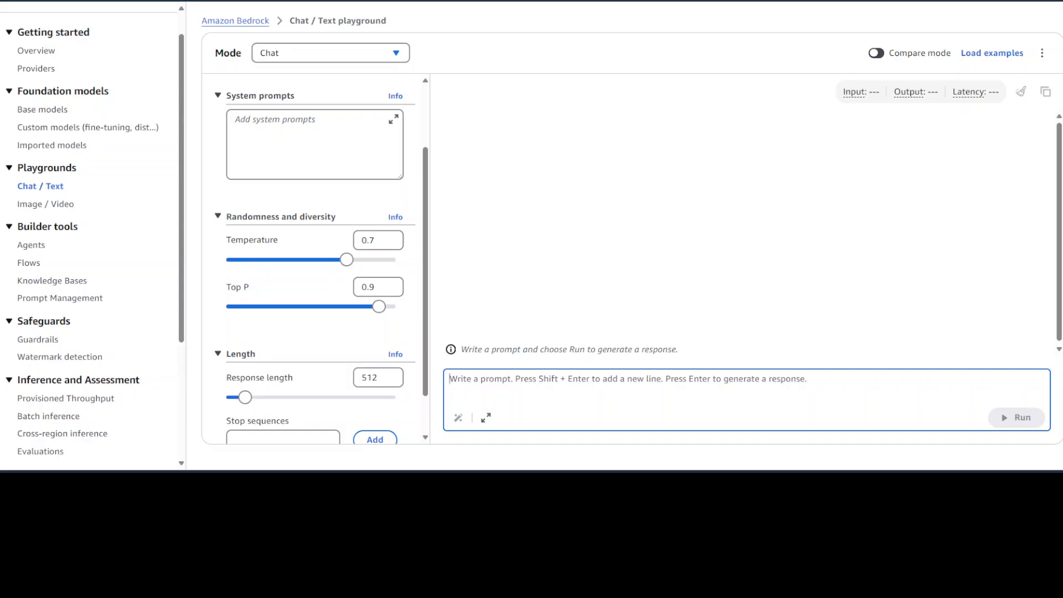
text(What is heavier, 1kg of feathers or 1kg of feathers?)
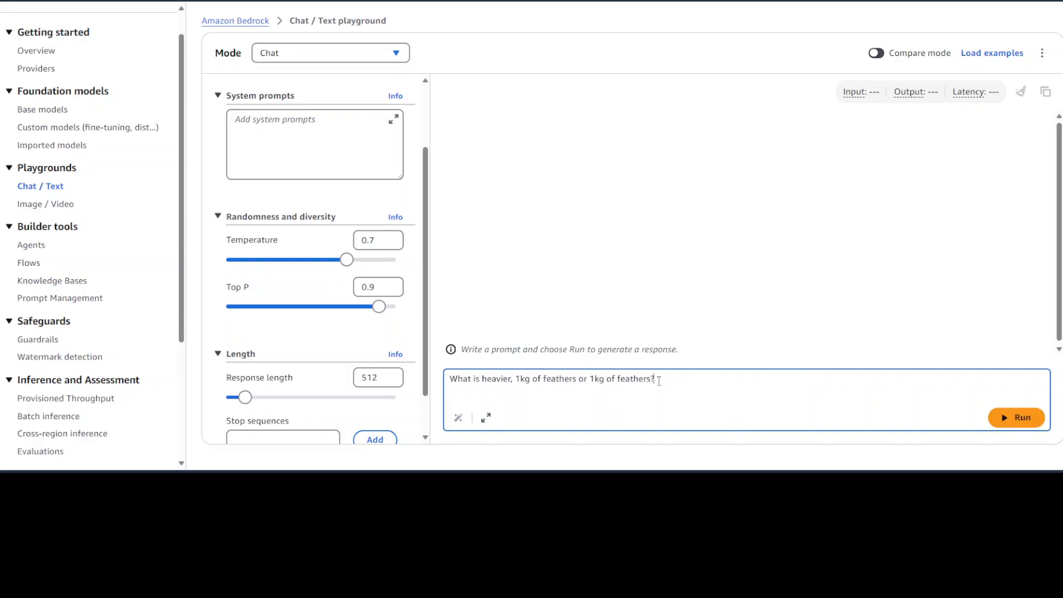
click(1008, 421)
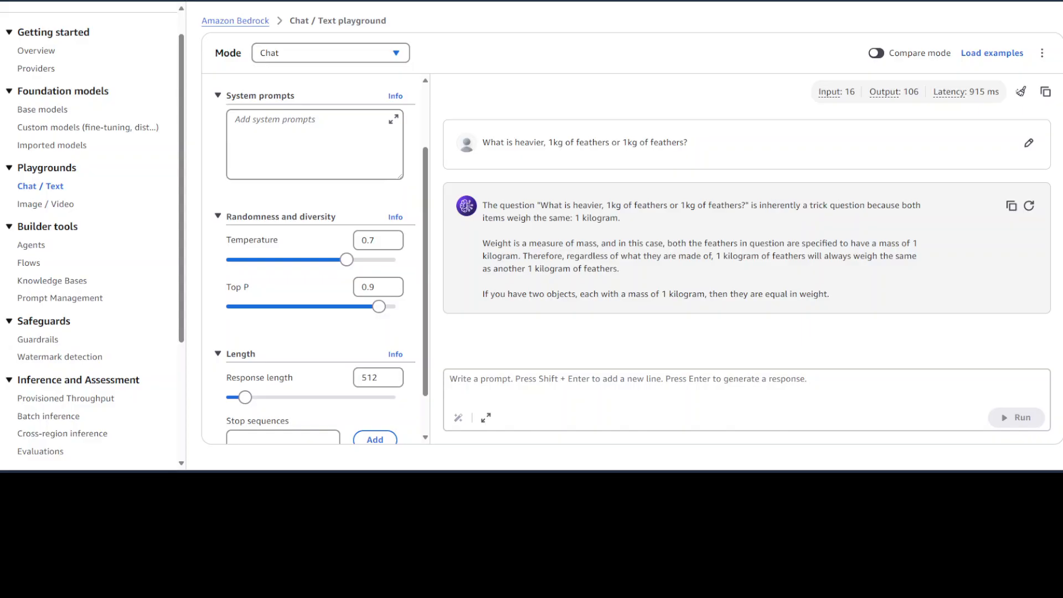
Run the prompt "A boy gets a decorated envelope from an old woman, he smiles and bows deeply in this cold morning. What's inside the envelope?"
click(554, 380)
text(A boy gets a decorated envelope from an old woman, he smiles and bows deeply in this cold morning. What's inside the envelope?)
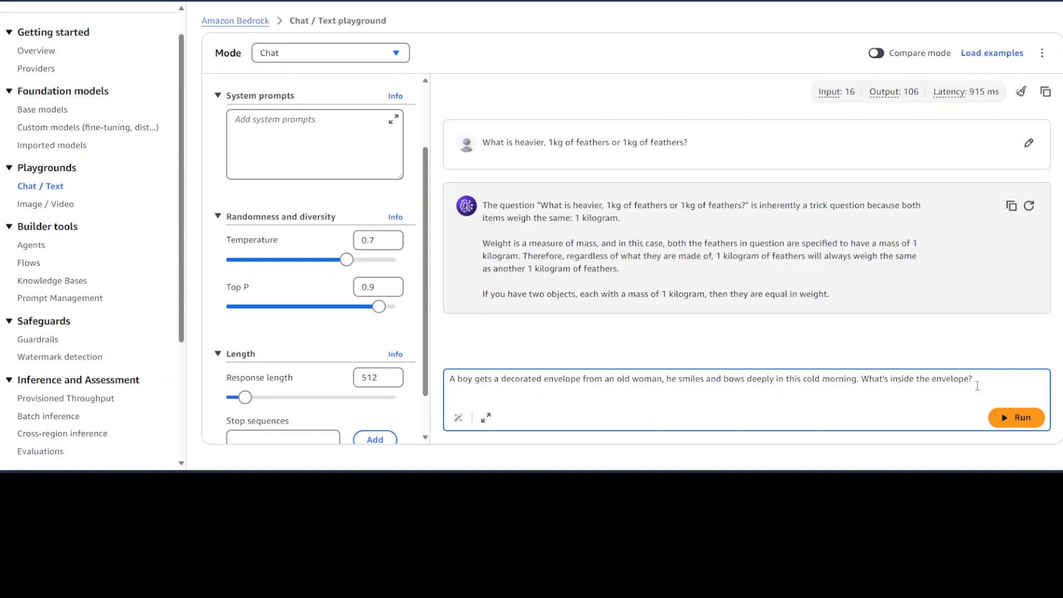
click(1018, 418)
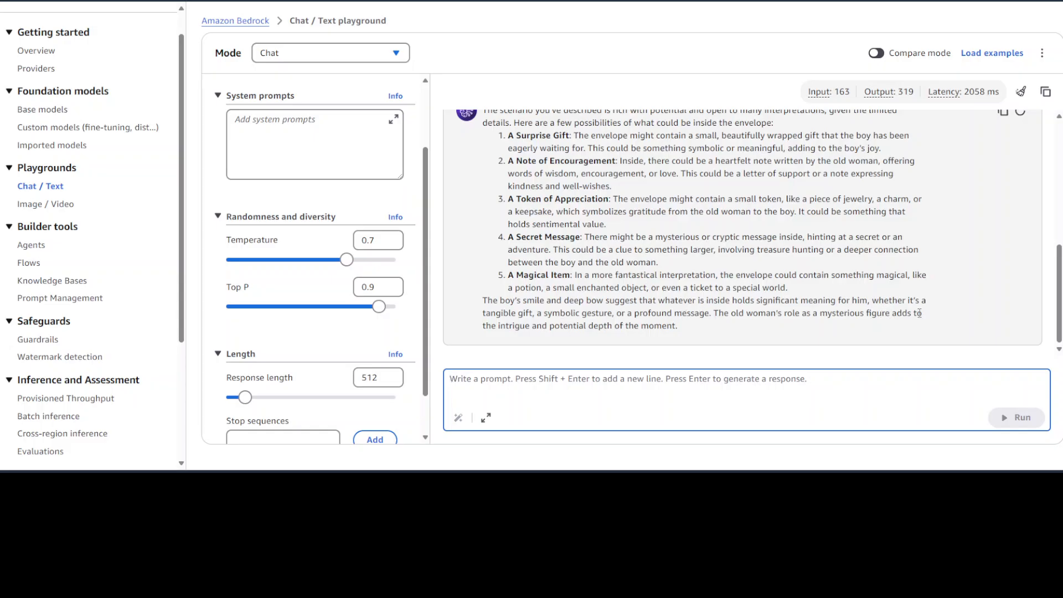
scroll(755, 207, up, 1)
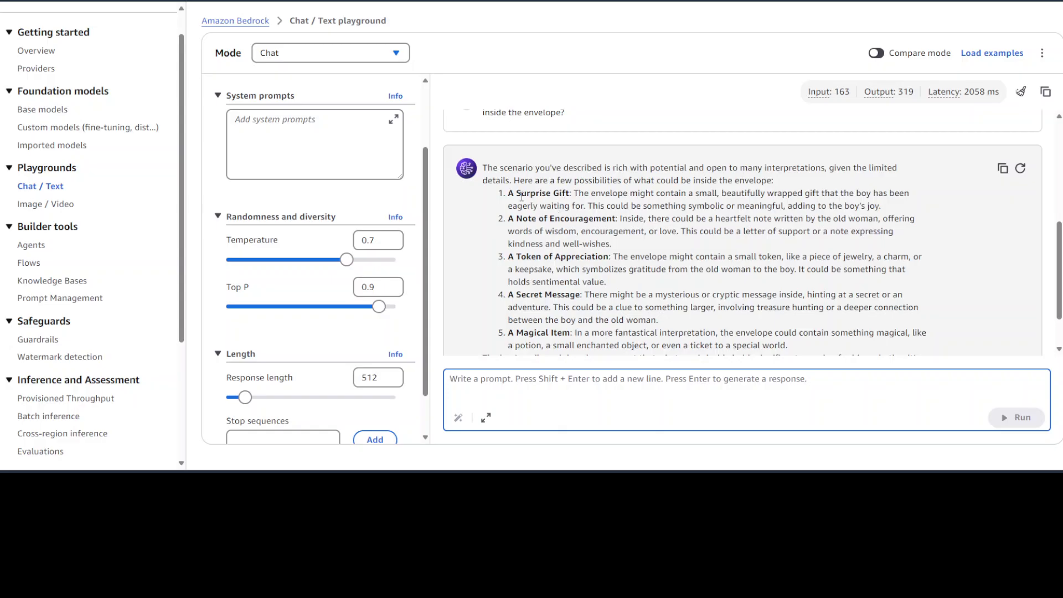
scroll(606, 224, down, 1)
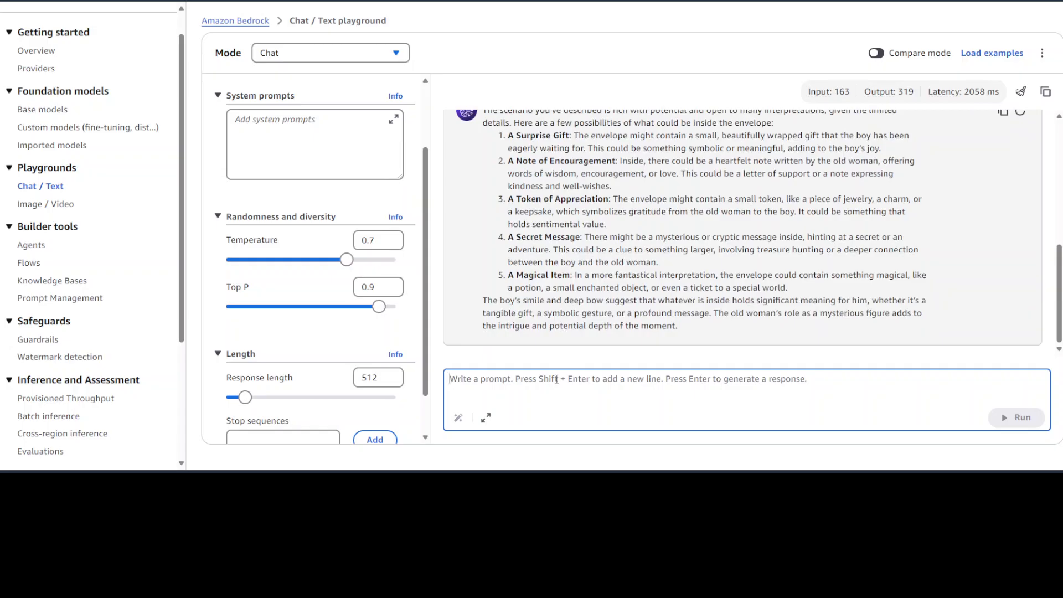
Run the follow-up prompt "Which culture could this relate to ?" and read the response from its beginning
text(Which culture could this relate to )
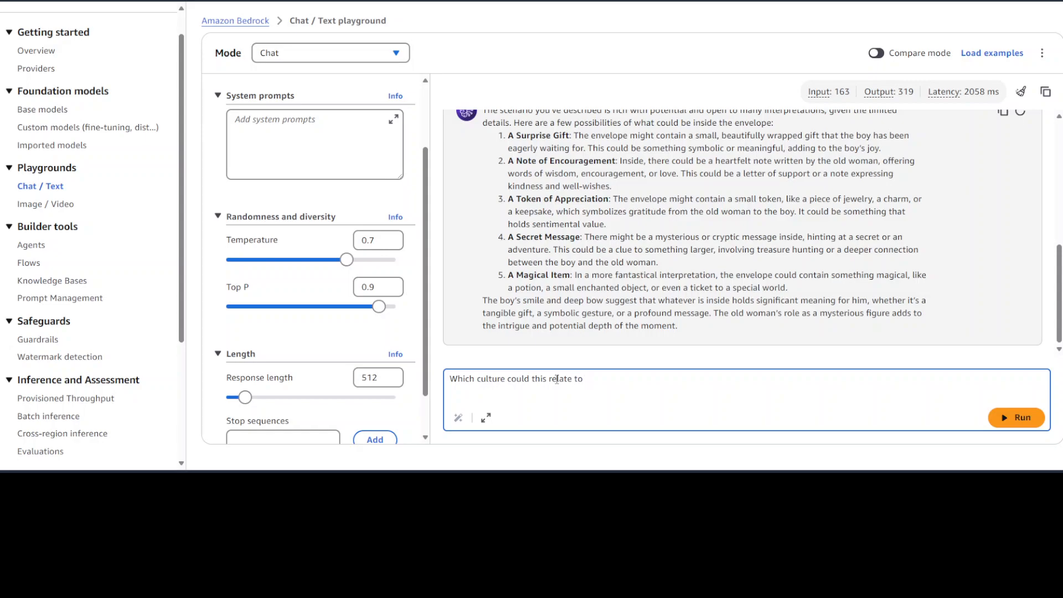
text(?)
click(1018, 418)
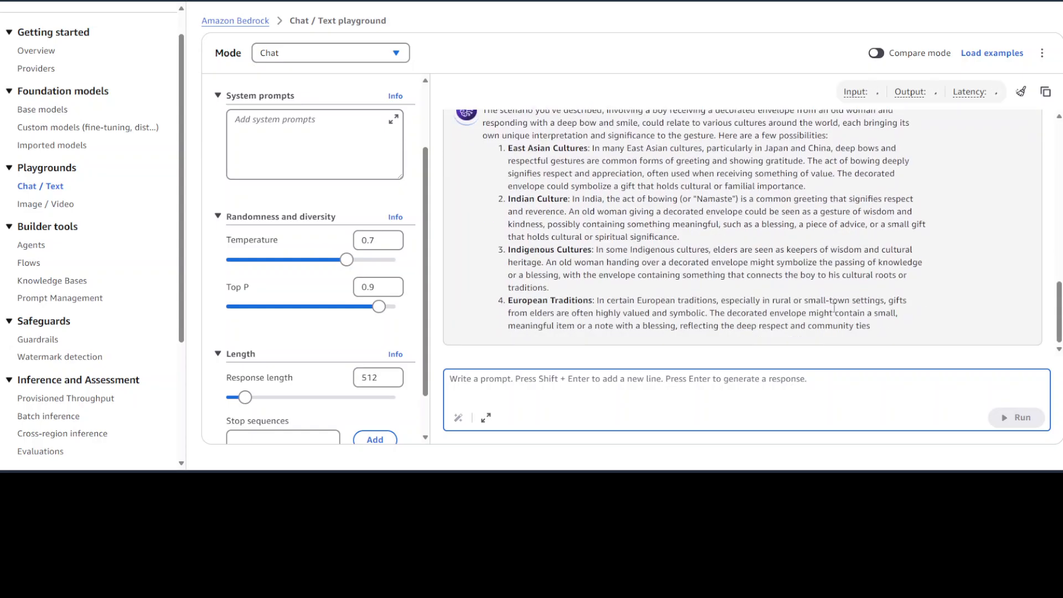
scroll(686, 266, up, 3)
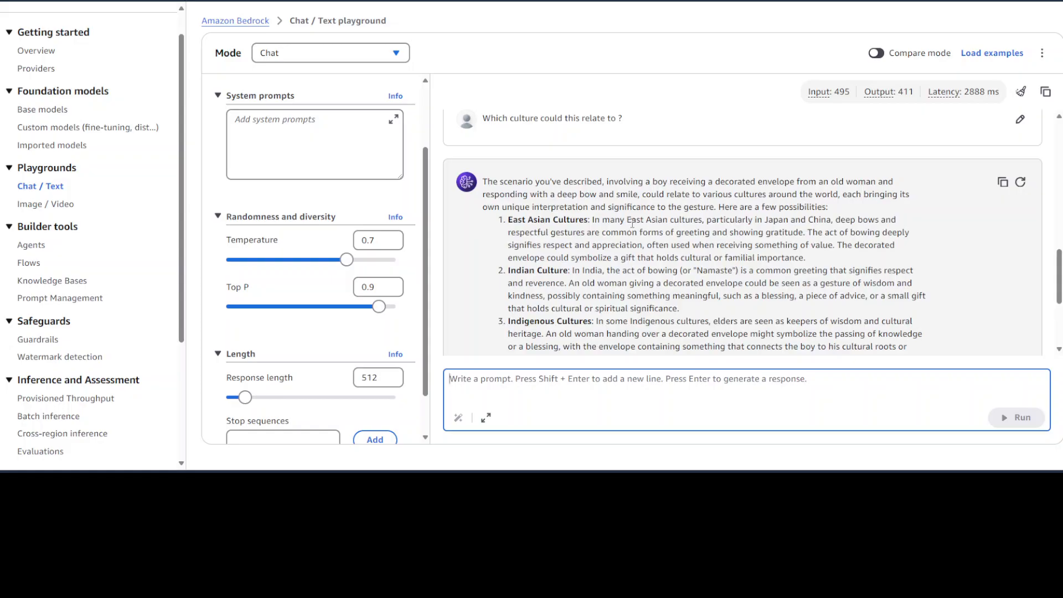
Read the rest of the culture response and switch the playground model to Amazon Nova Lite with on-demand inference
scroll(632, 224, down, 3)
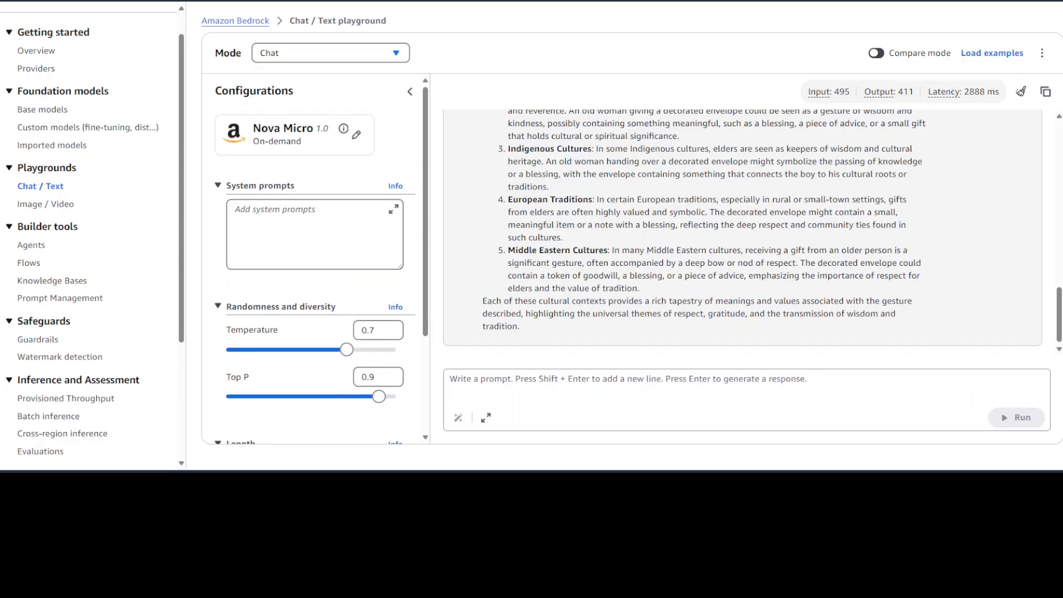
click(356, 135)
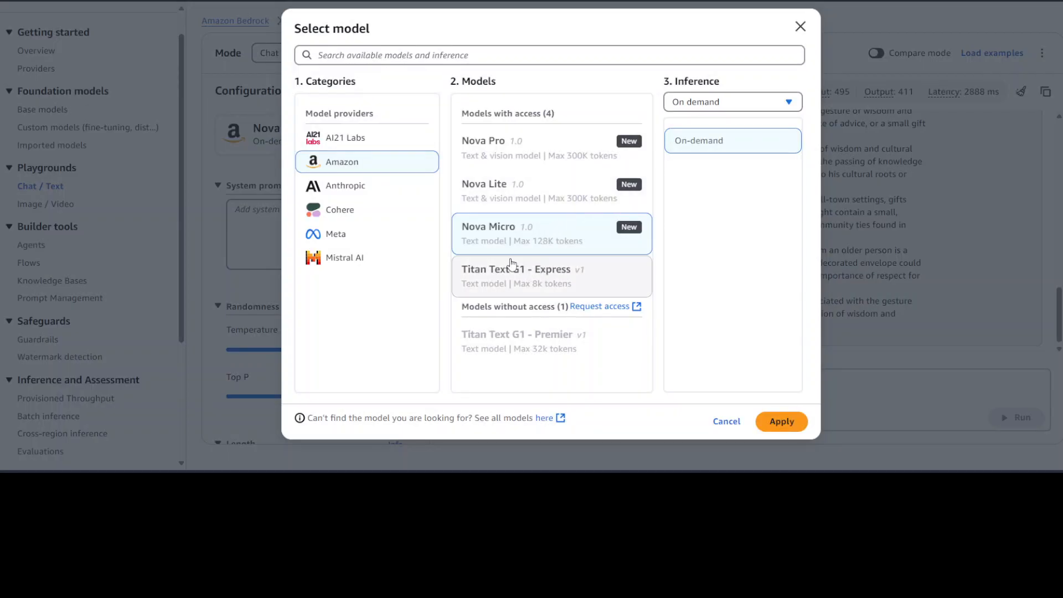
click(545, 200)
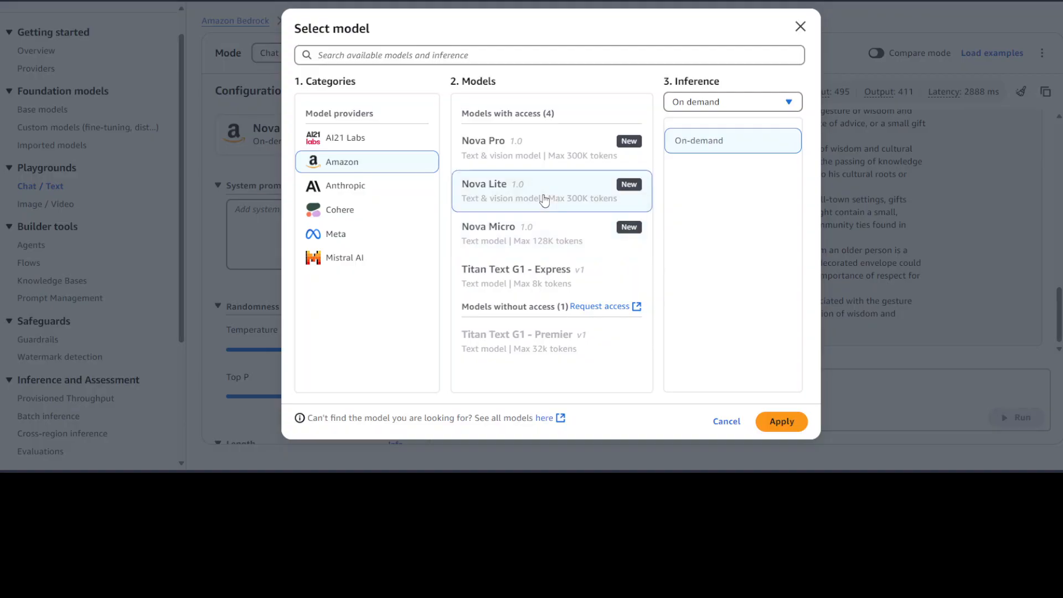
click(780, 422)
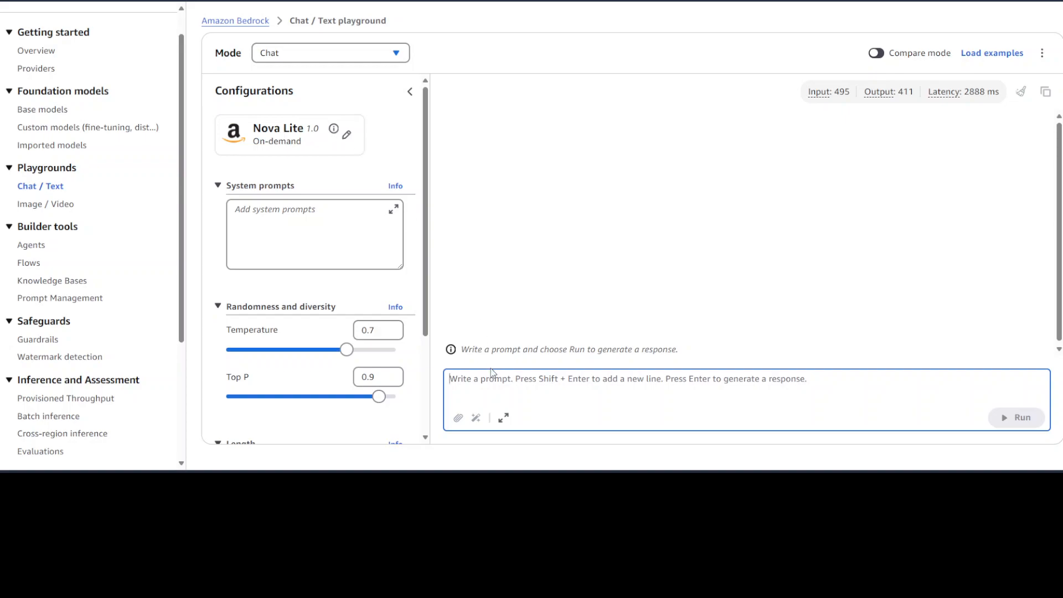
Attach the sydney image and run the prompt "which location is this and what year could it be?" with Nova Lite
click(458, 418)
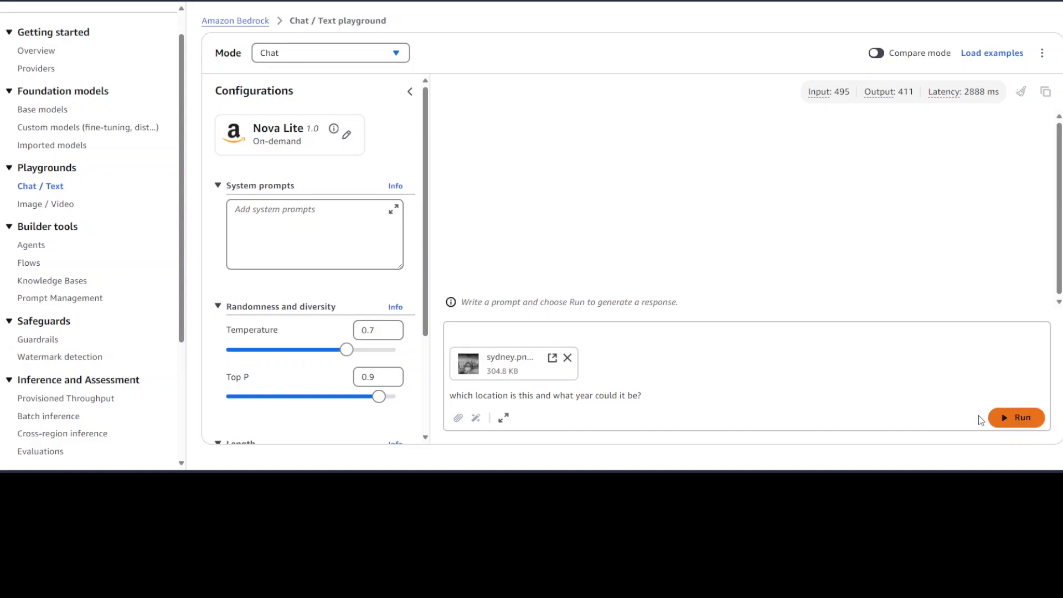
click(1013, 420)
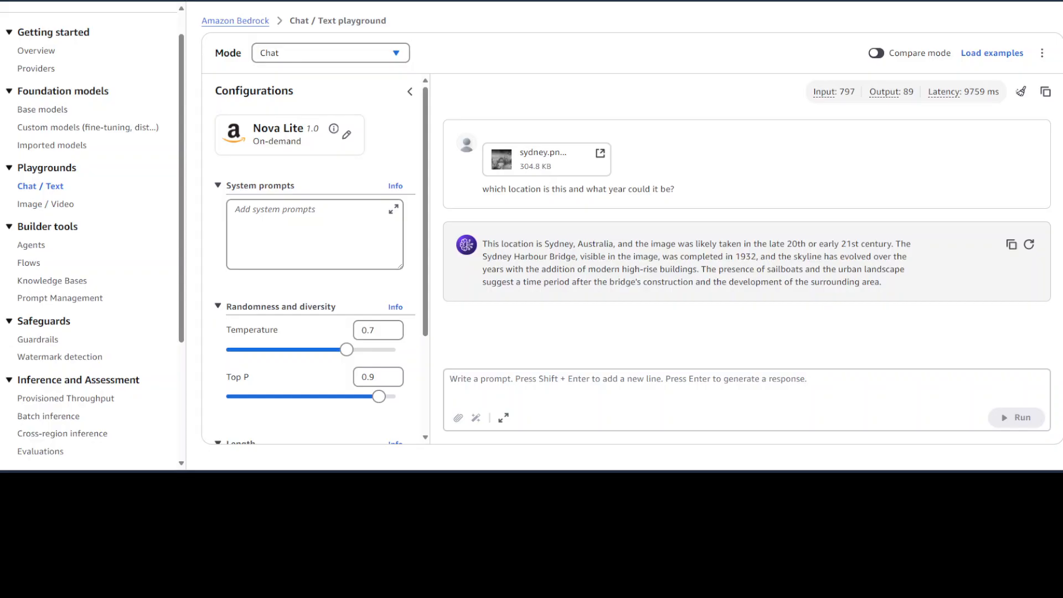
Switch the playground model to Amazon Nova Pro with on-demand inference
click(346, 135)
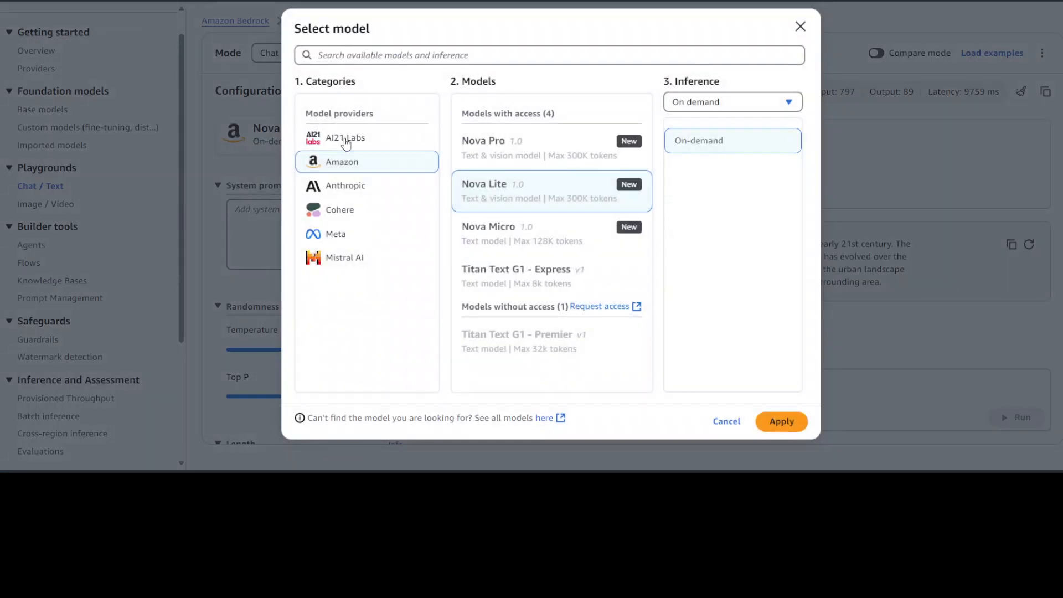
click(533, 155)
click(781, 421)
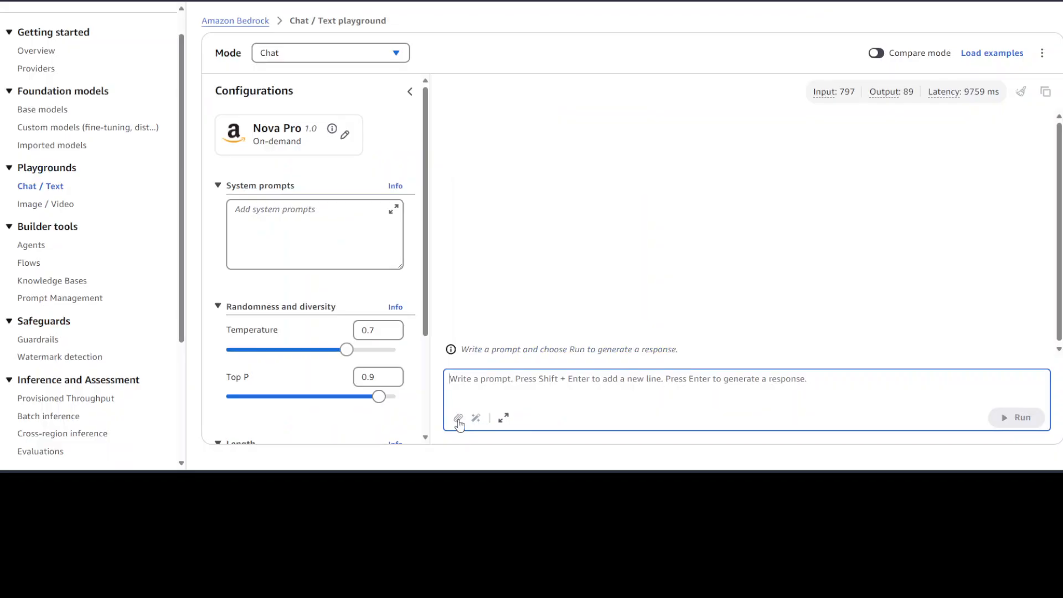
Run a prompt asking Nova Pro who the named AI youtuber is, and read the response from its beginning
click(458, 419)
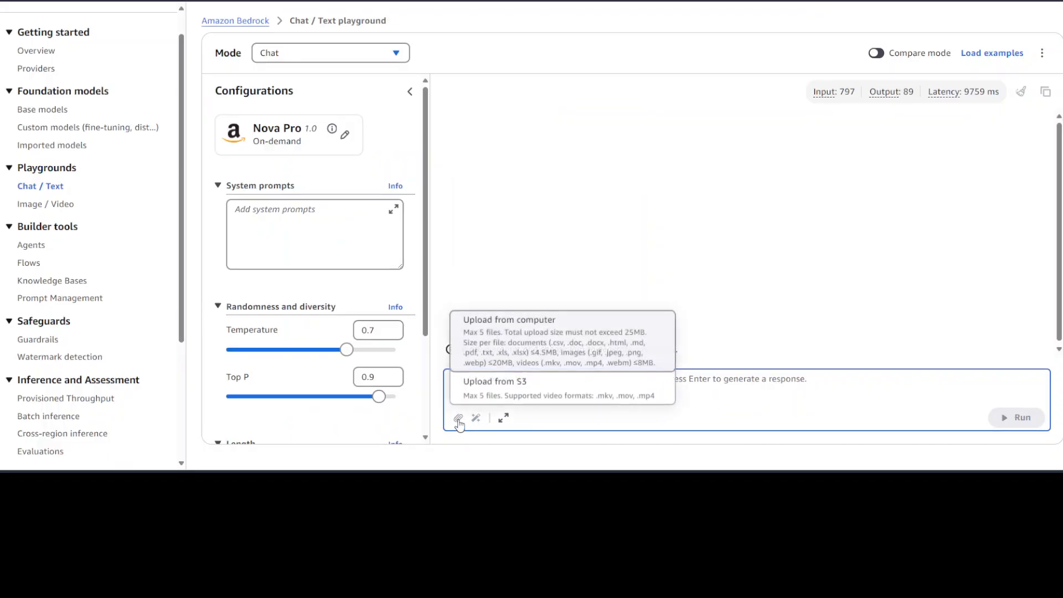
click(785, 384)
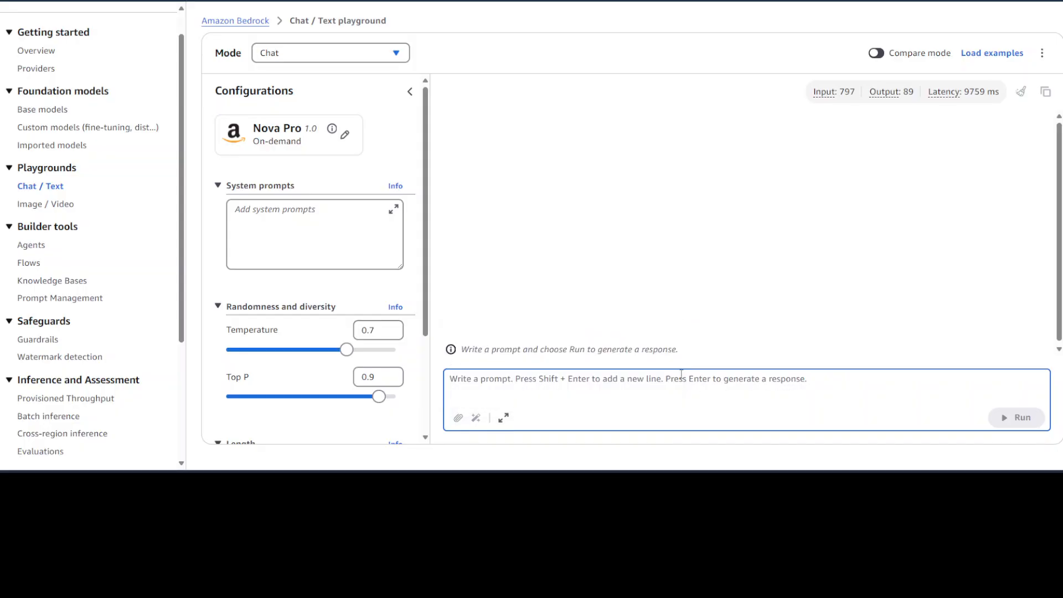
text(Wh)
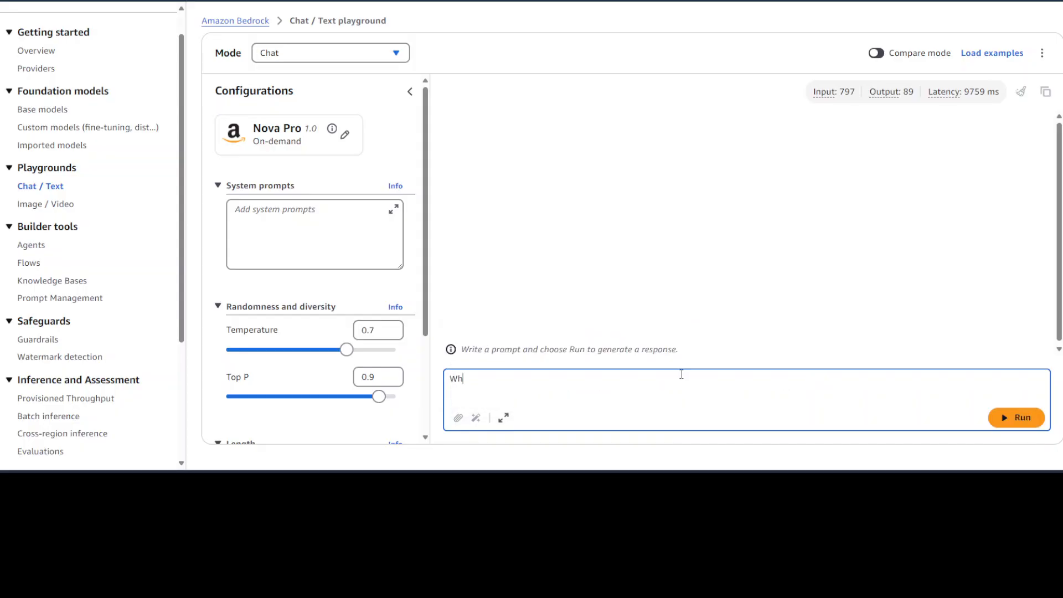
text(o is Fahd Mirza, the AI youtuber)
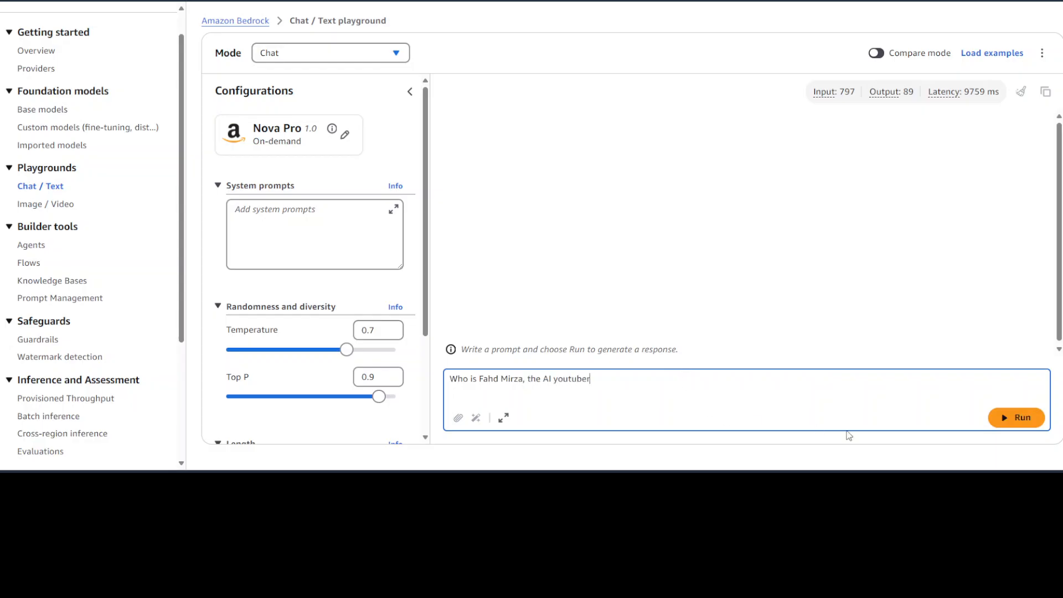
click(1015, 418)
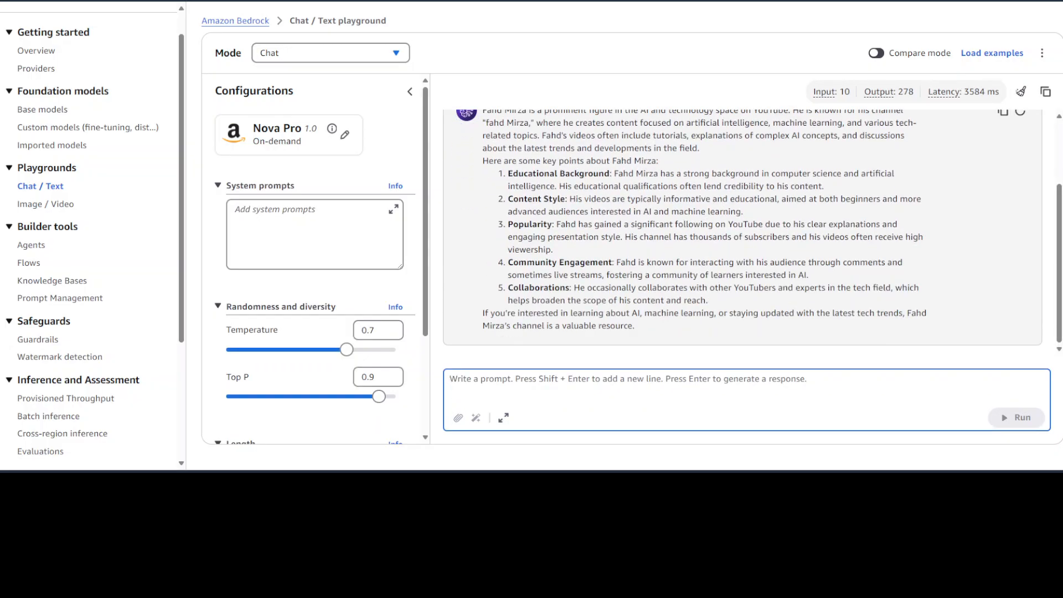
scroll(642, 286, up, 1)
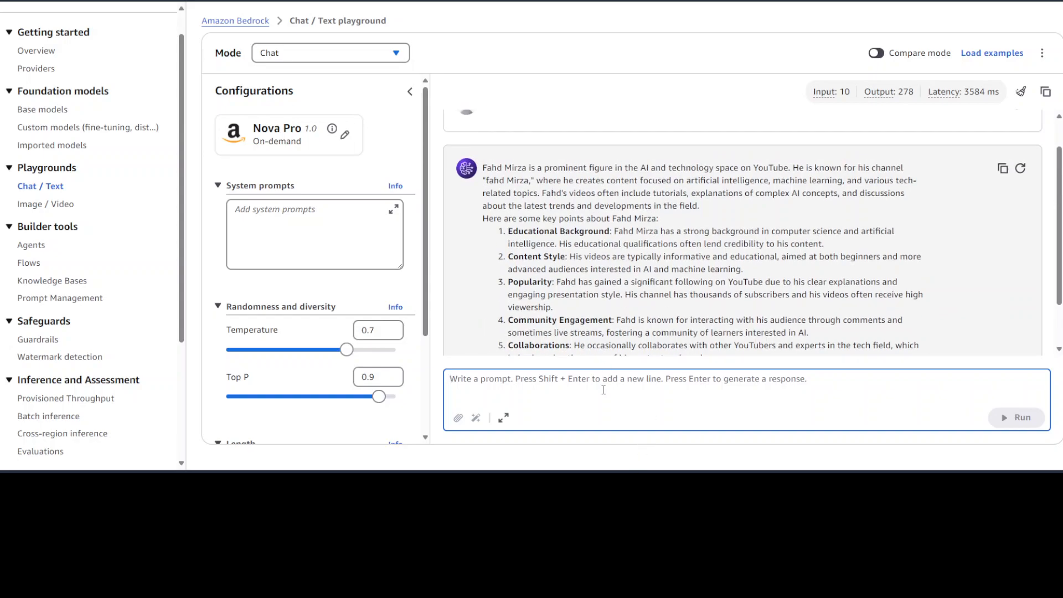
Run two follow-up prompts asking who the same person is and where that person lives
text(Who)
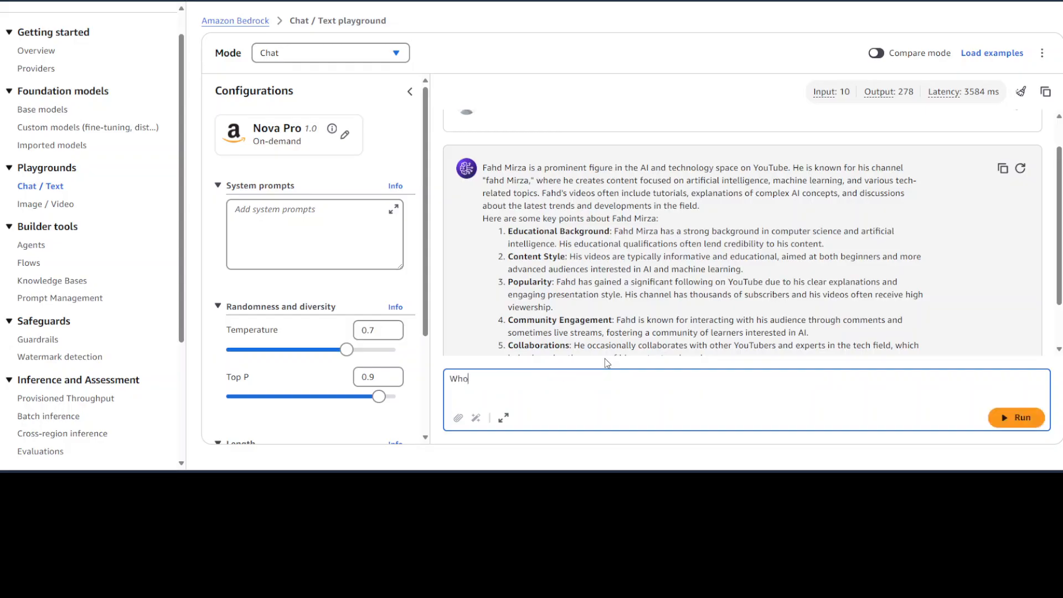
text( is Fahd Mirza)
key(Return)
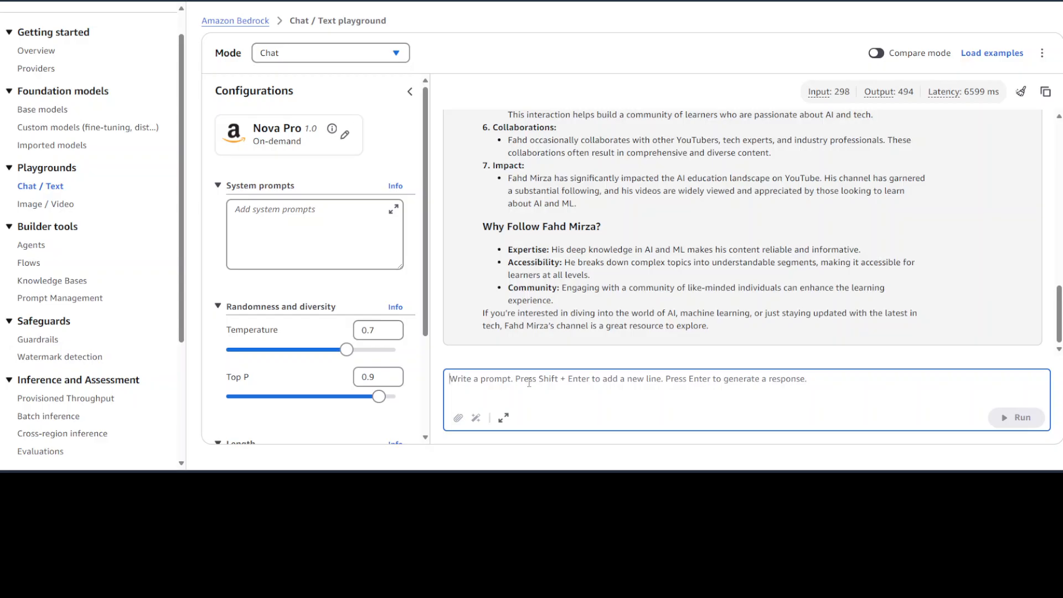
text(where does Fahd Mirza live)
key(Return)
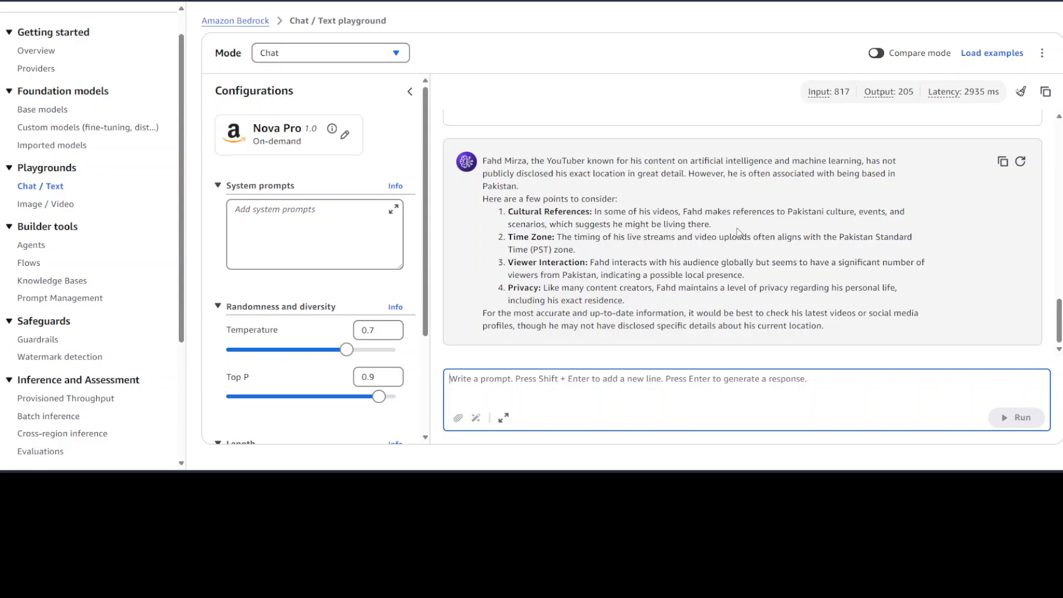
Attach mypdf.pdf from the computer, run a prompt asking where the named person lives, and review the response's profile summary
click(463, 425)
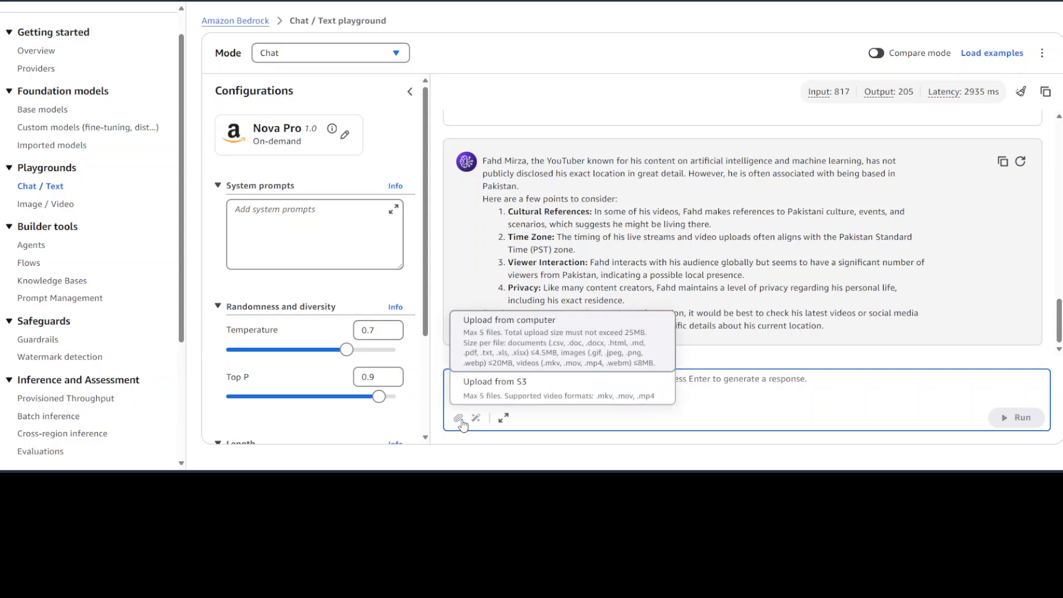
click(515, 353)
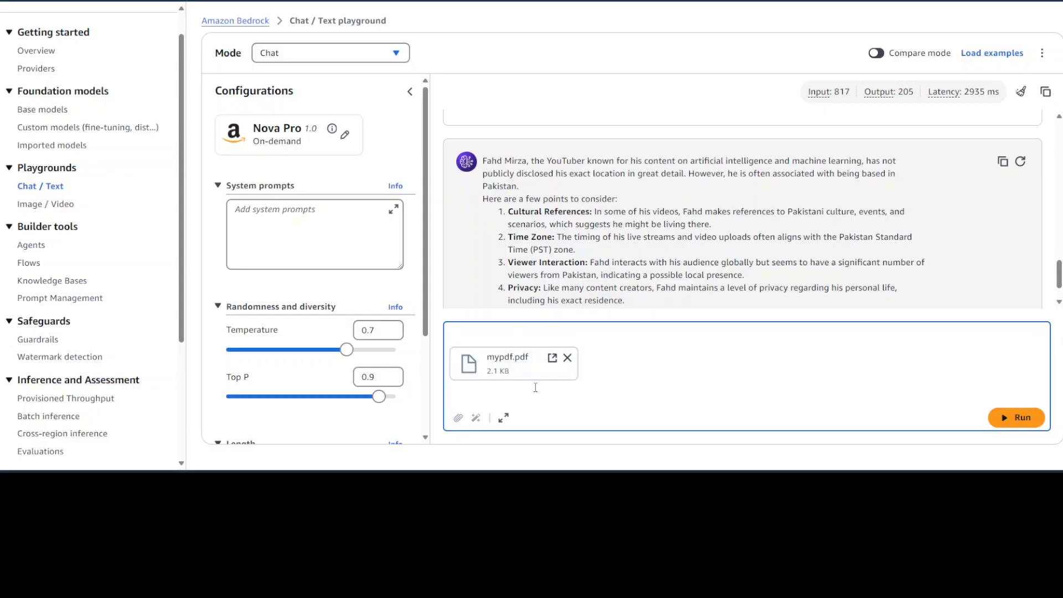
text(where )
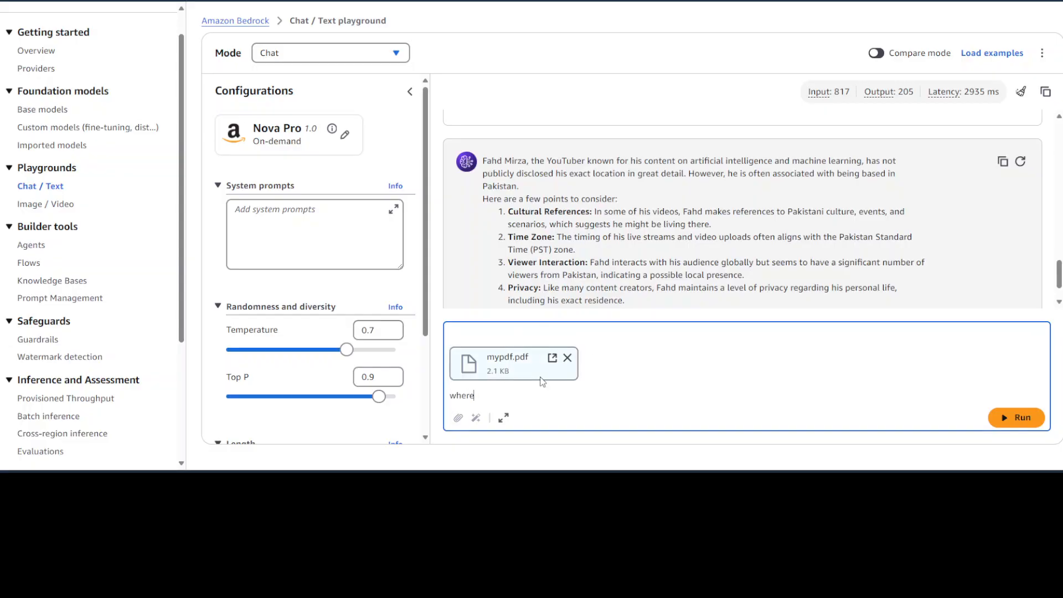
text(does Fahd Mirza live?)
key(Return)
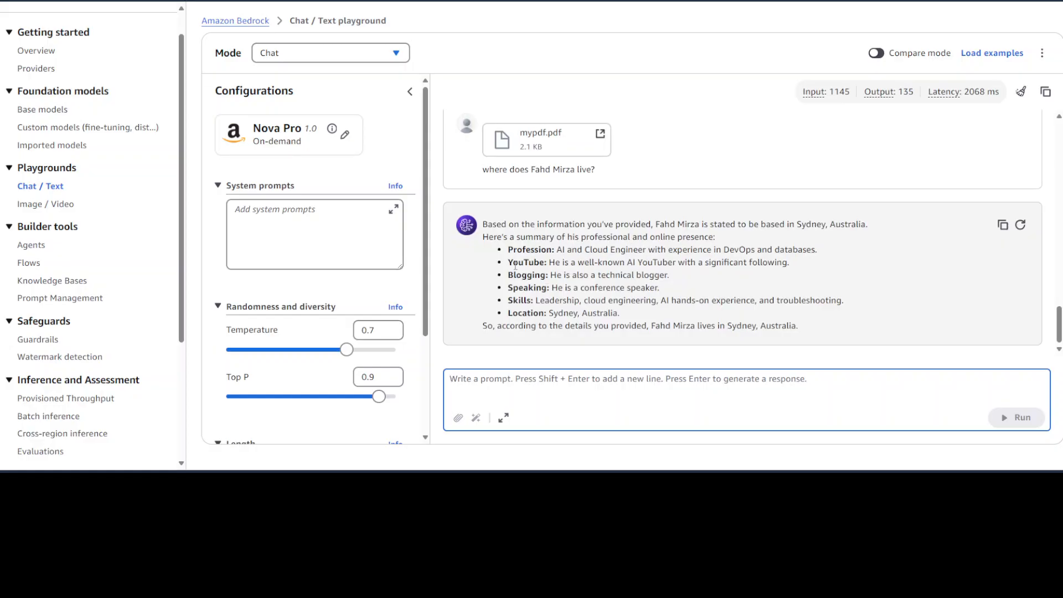
drag(507, 249, 688, 326)
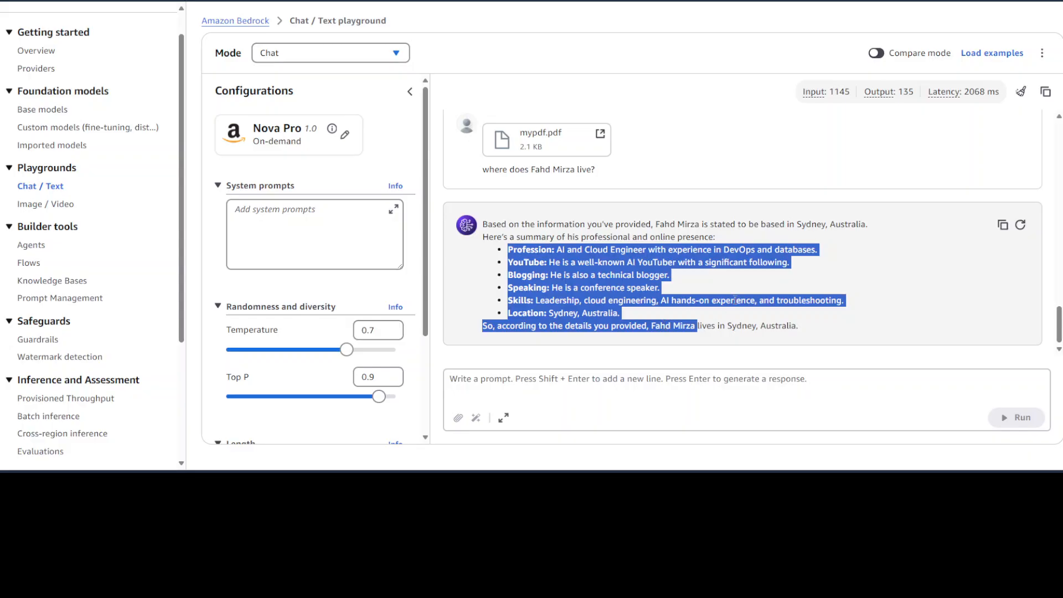
click(484, 224)
Repeat the question about where the named person lives without attaching a file
click(577, 377)
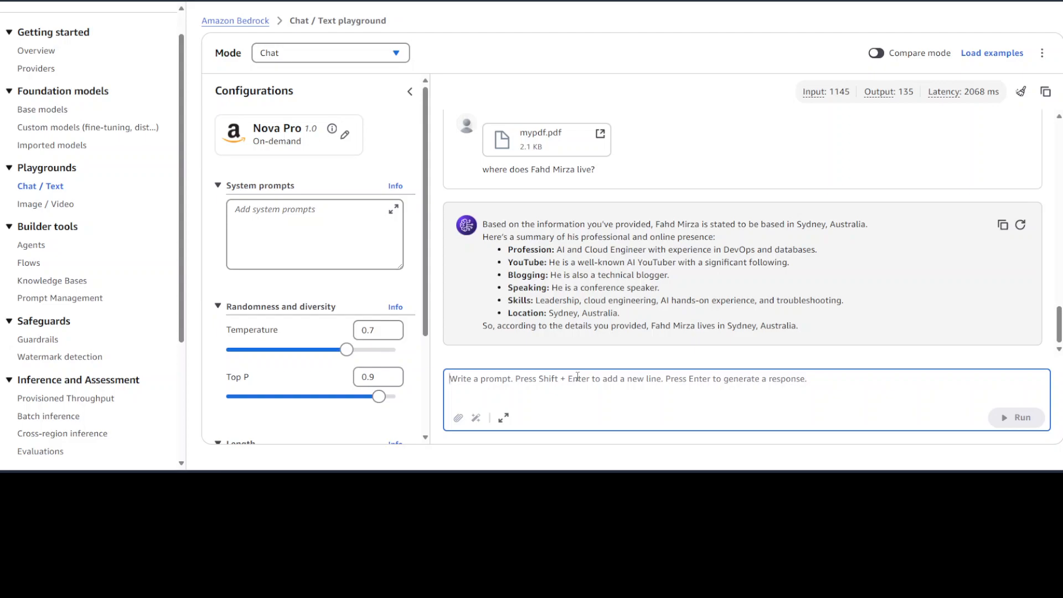
text(where does Fahd Mirza live)
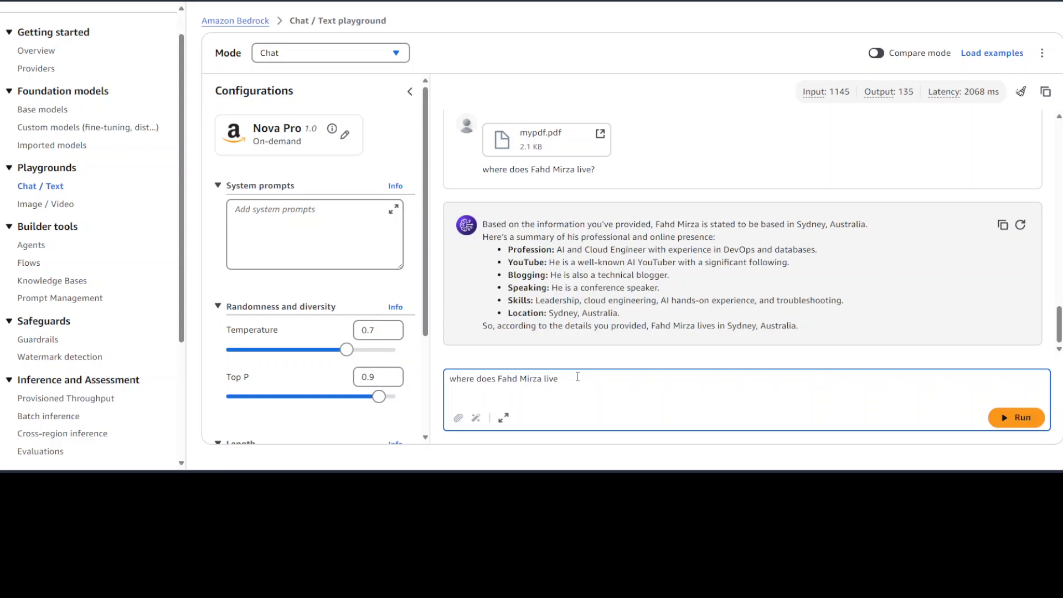
key(Return)
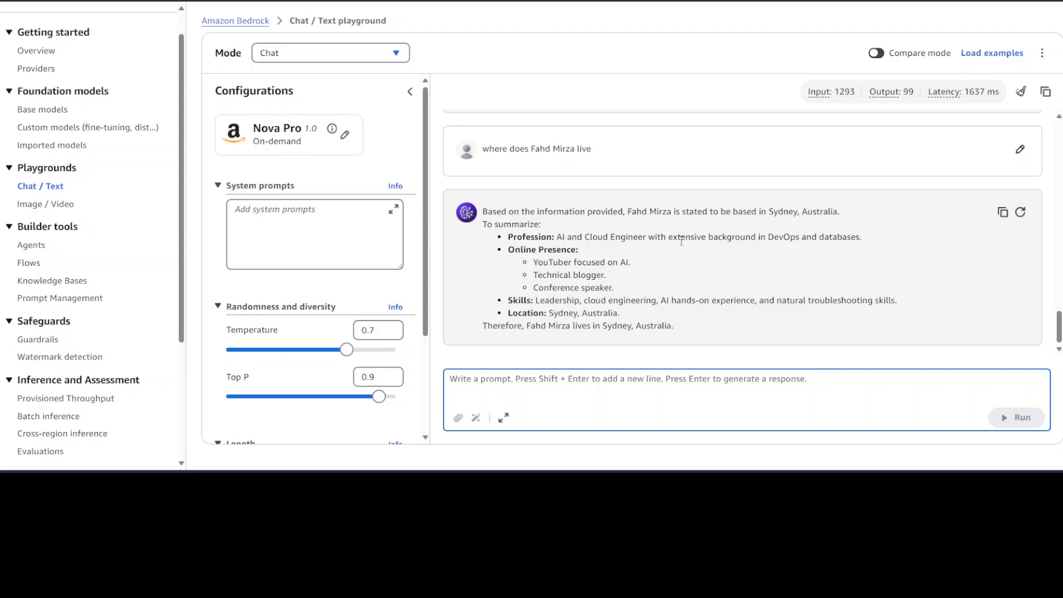
Load Amazon Nova Reel with on-demand inference in the Image / Video playground and dismiss the S3 bucket notification
click(38, 206)
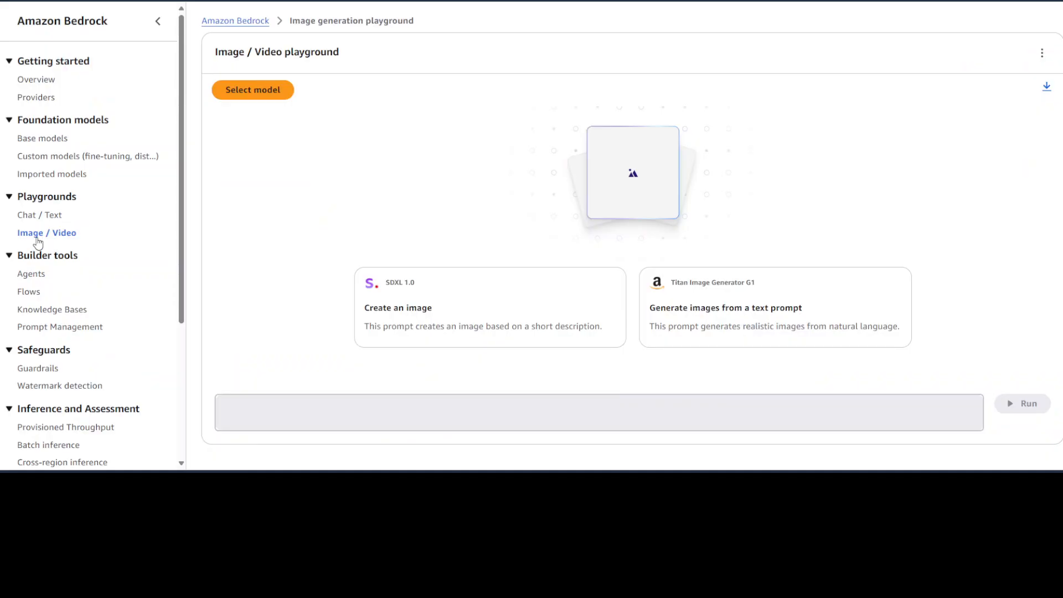
click(264, 92)
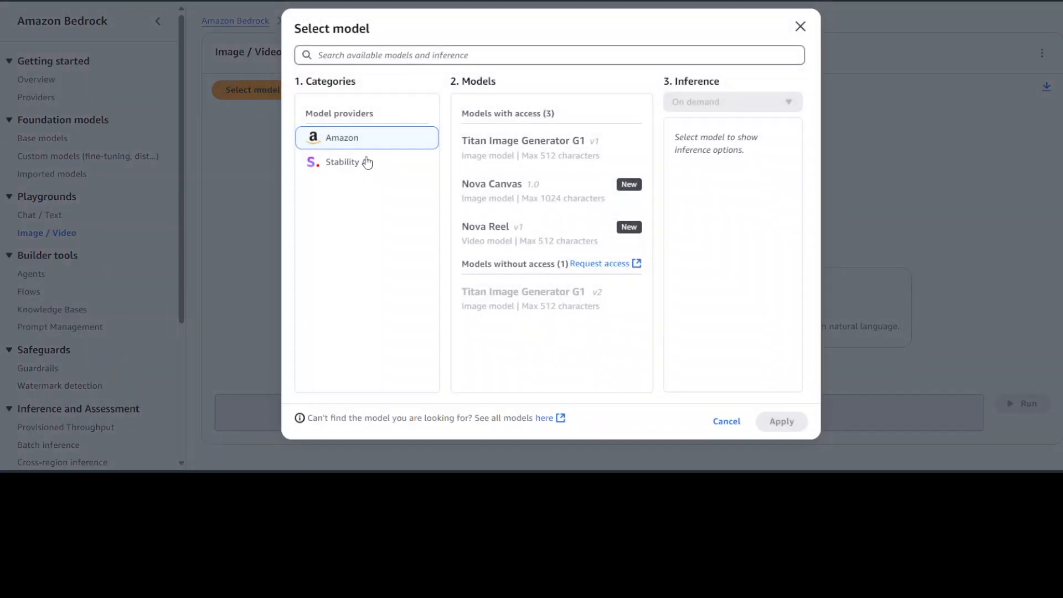
click(546, 242)
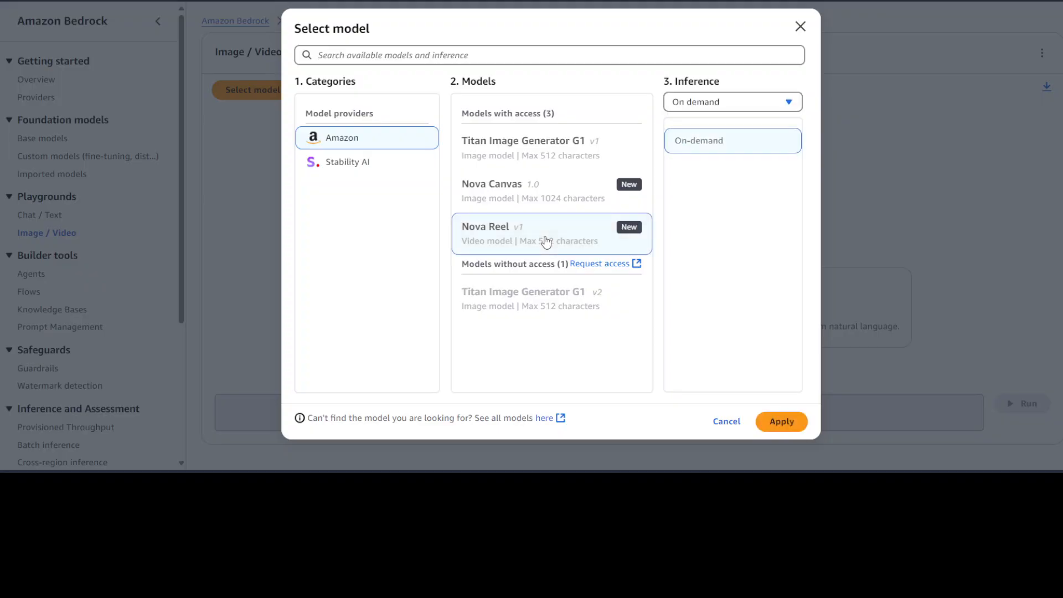
click(782, 422)
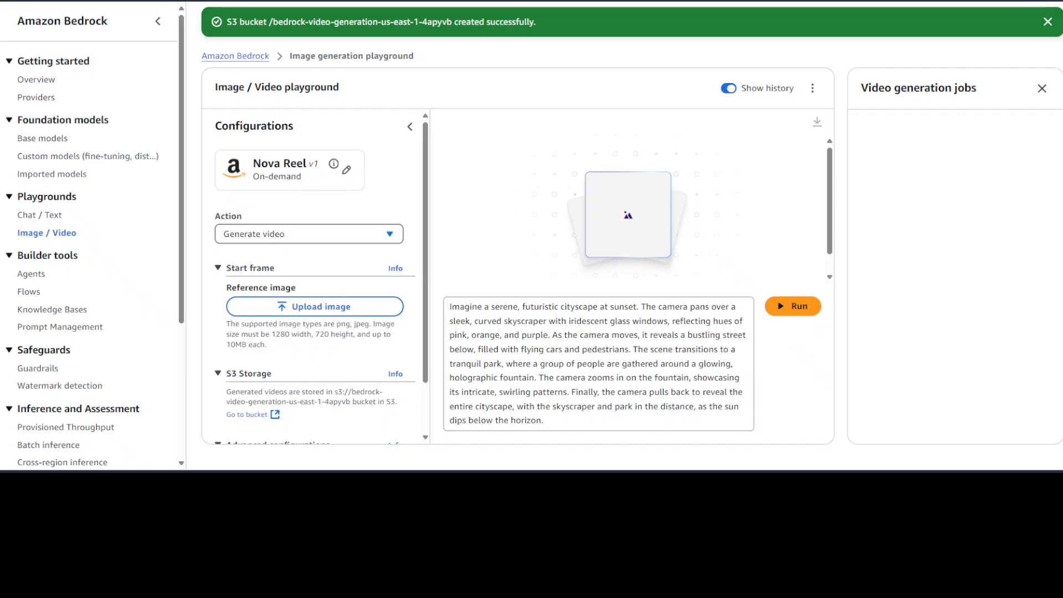
click(1046, 22)
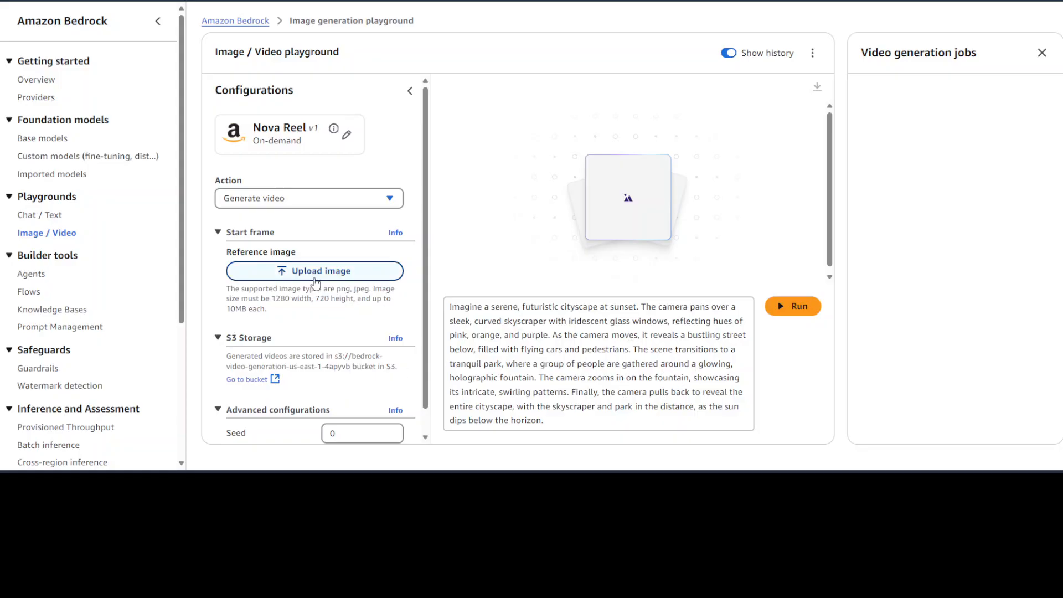
Check the available video action and generate a video from a prompt describing a futuristic cityscape at sunset with a glowing holographic fountain
click(296, 201)
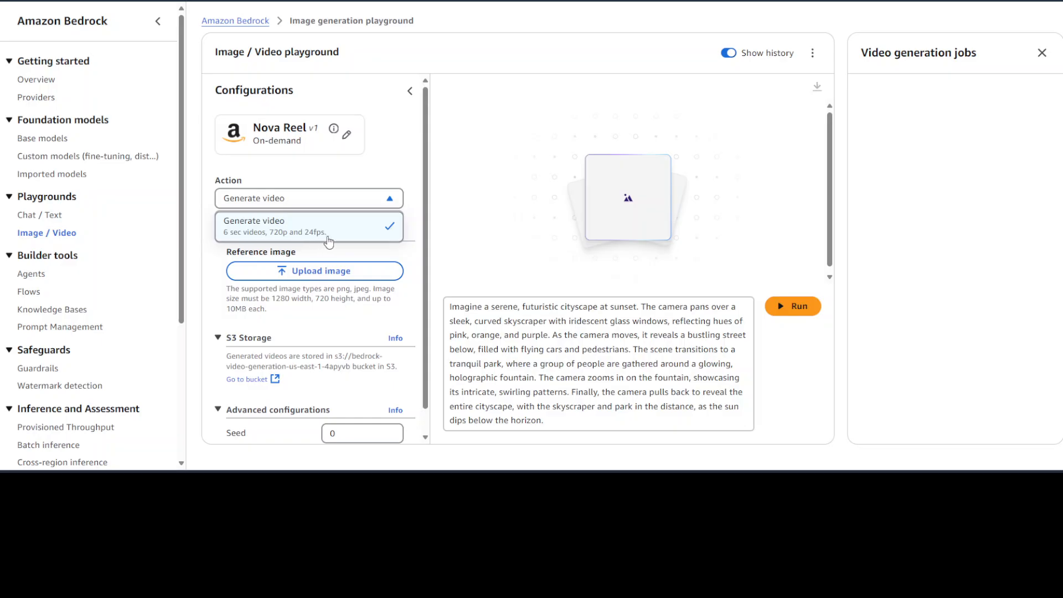
click(606, 344)
click(801, 313)
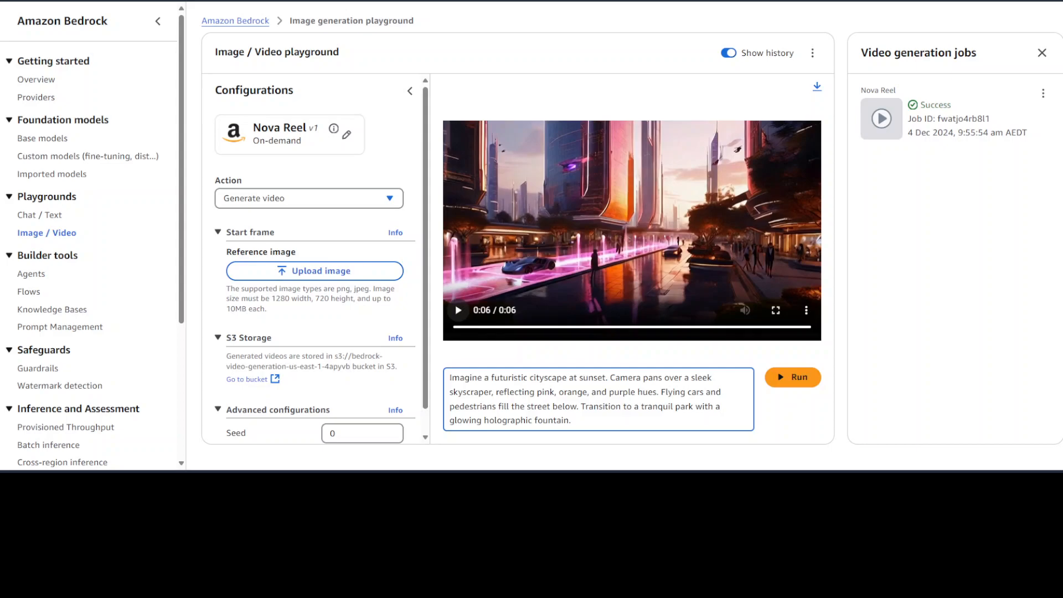
Play the generated futuristic cityscape video and the first-person motorcycle racing video
click(458, 310)
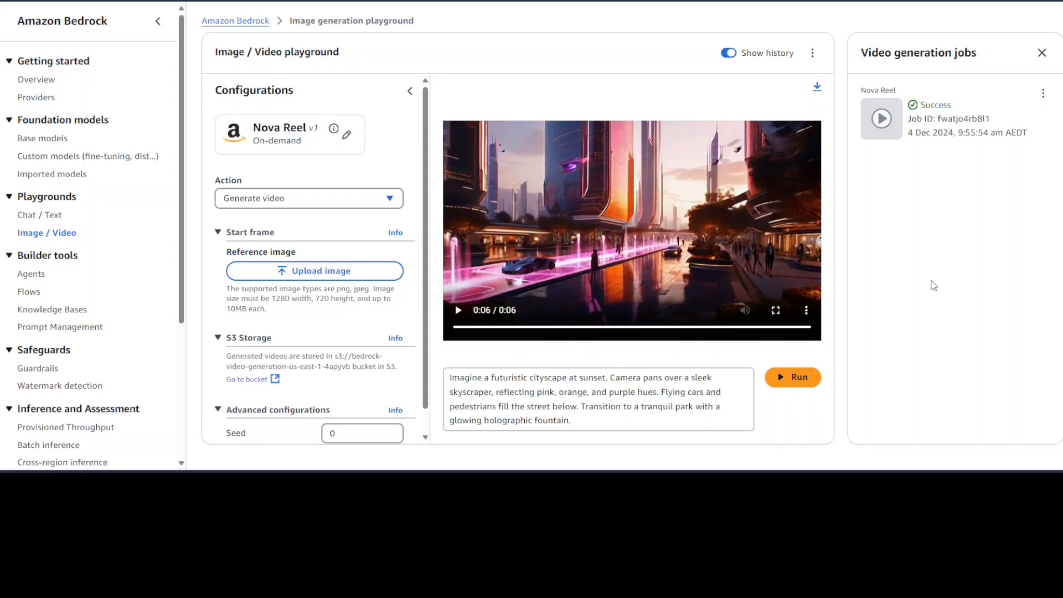
click(458, 310)
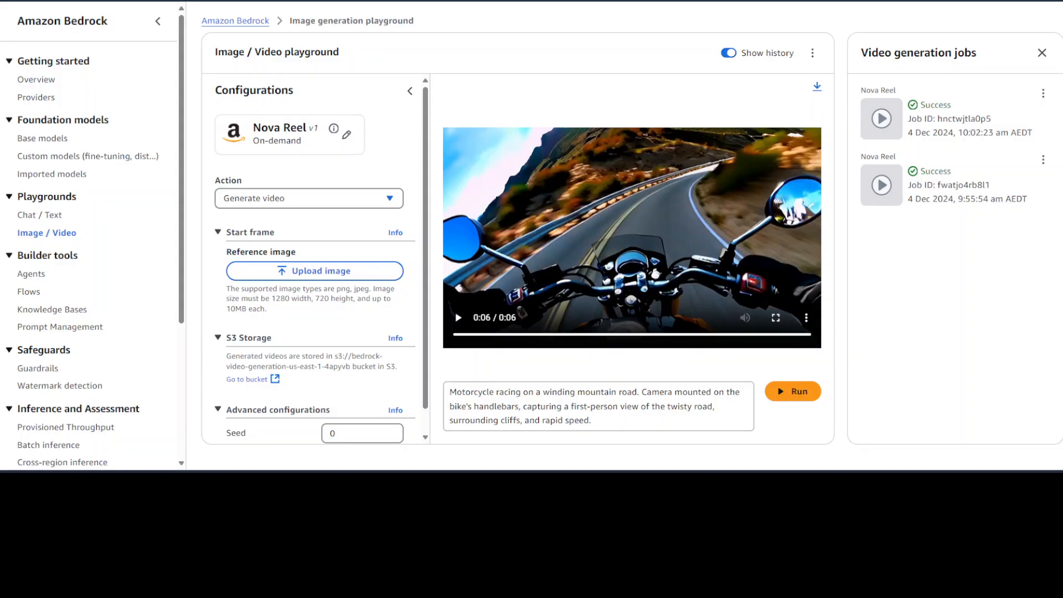
click(457, 317)
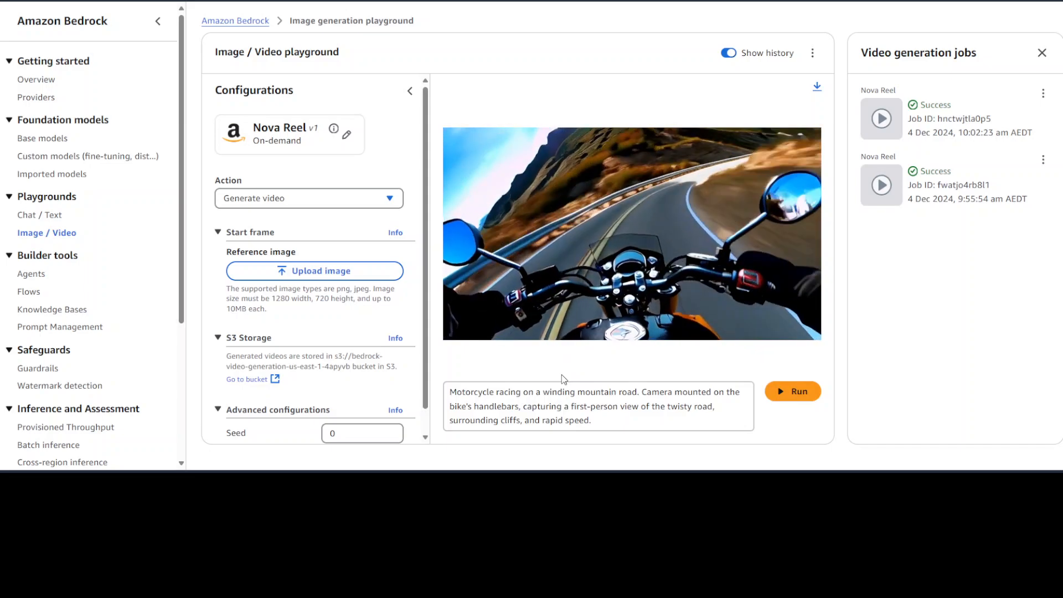
Remove the reference image from the start frame settings and dismiss the image dimension error
click(459, 317)
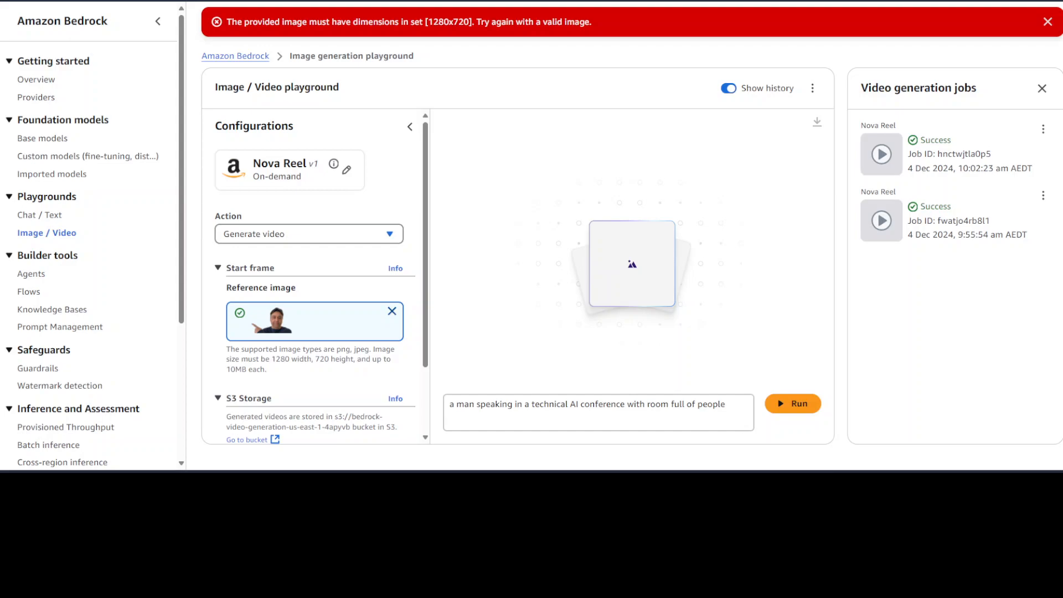
click(392, 311)
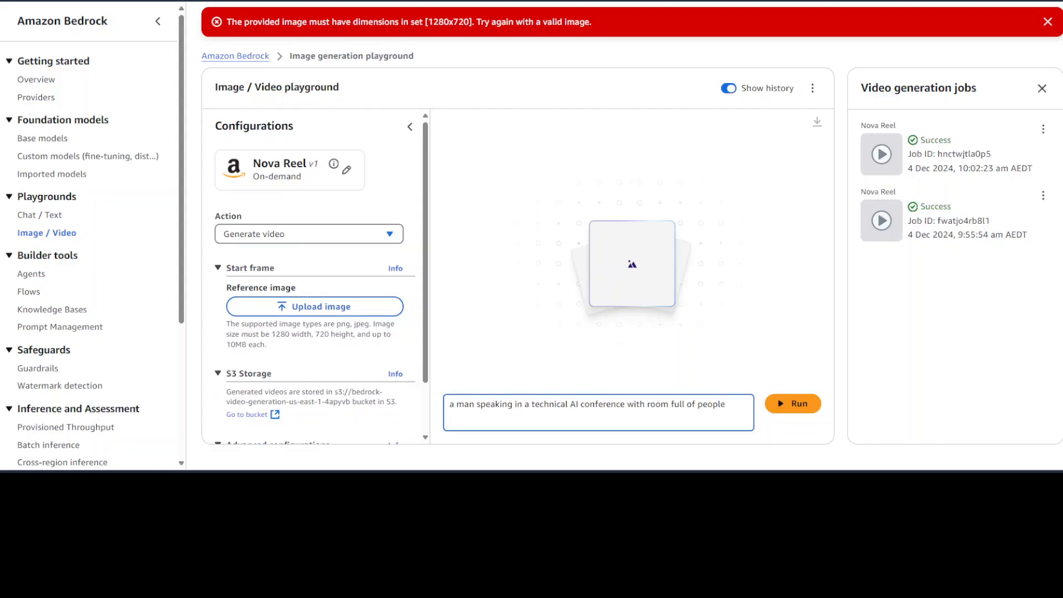
click(1047, 22)
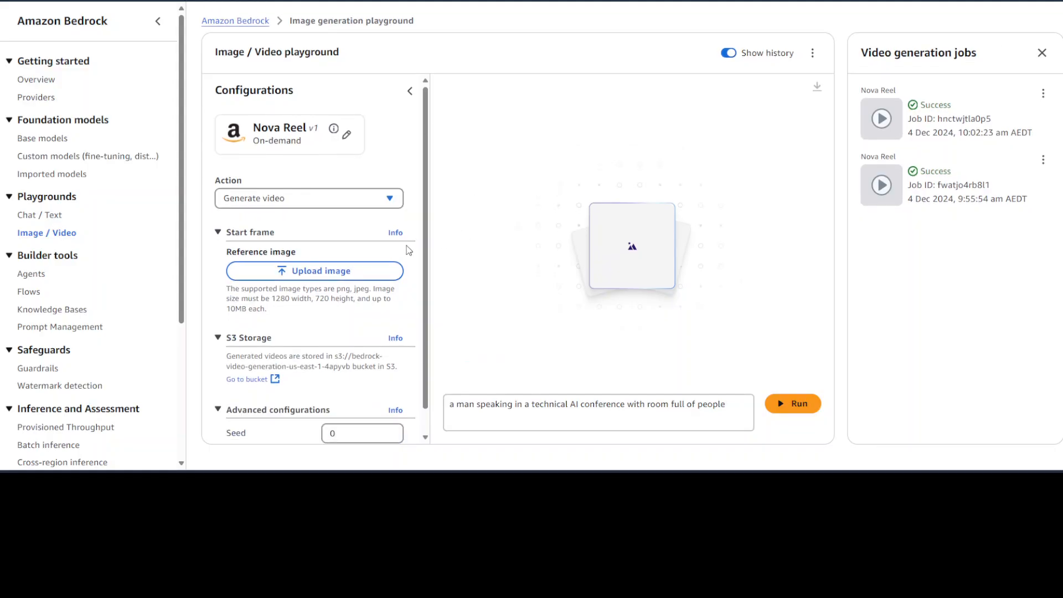
Switch the playground model to Amazon Nova Canvas with on-demand inference
click(346, 135)
click(538, 195)
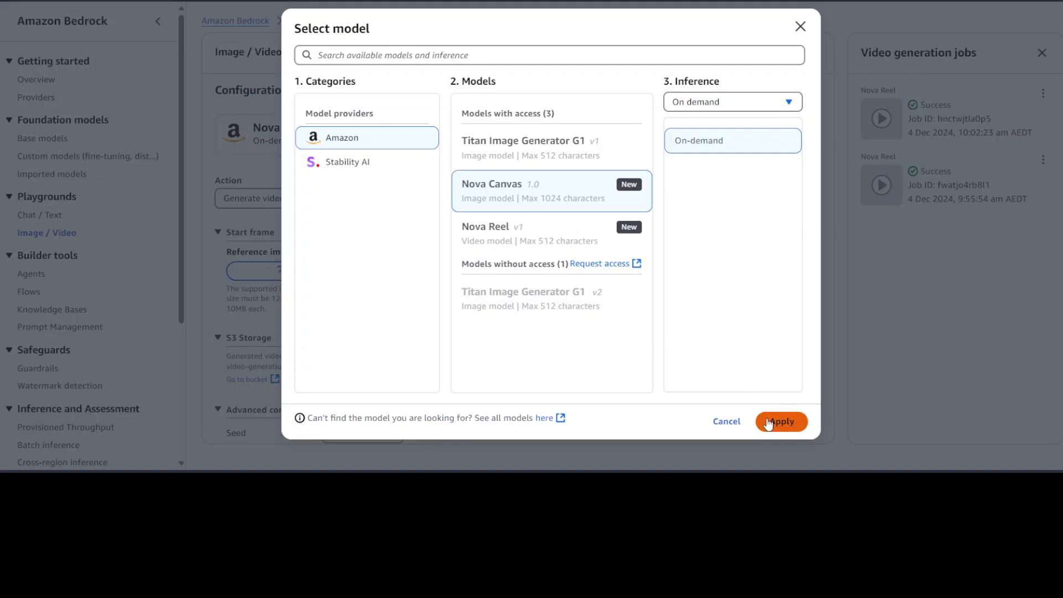
click(769, 424)
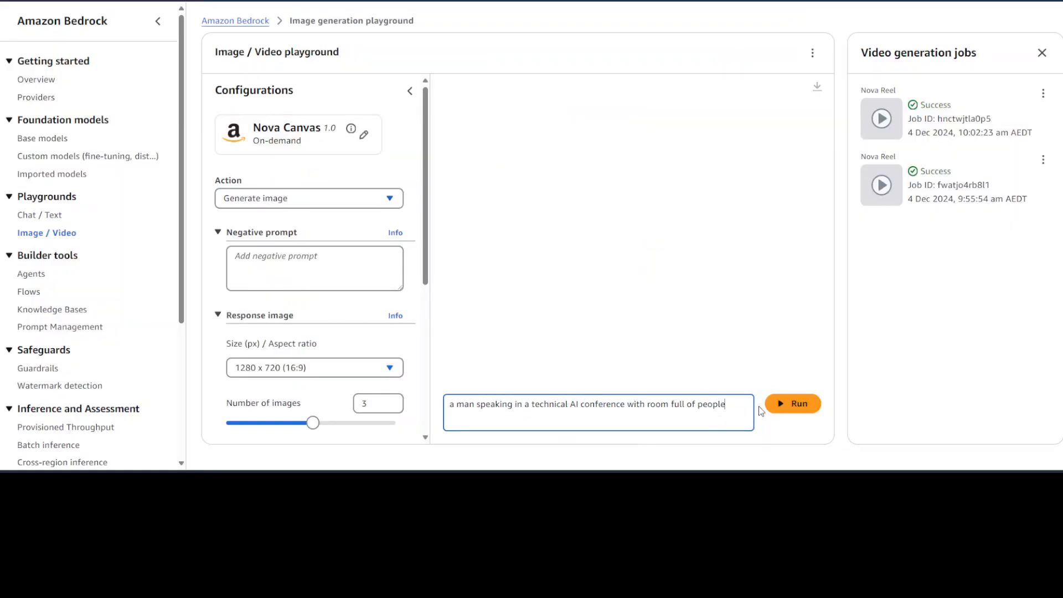
Generate images from a prompt for an 18-year-old anime girl with spiky silver hair, emerald eyes, glowing blue cheek tattoos and a black and purple Gothic Lolita outfit
drag(739, 404, 307, 396)
text(A 18-year-old anime girl with short, spiky silver hair, piercing emerald eyes, and intricate, glowing blue tattoos on her cheeks, wearing a black and purple Gothic Lolita outfit.)
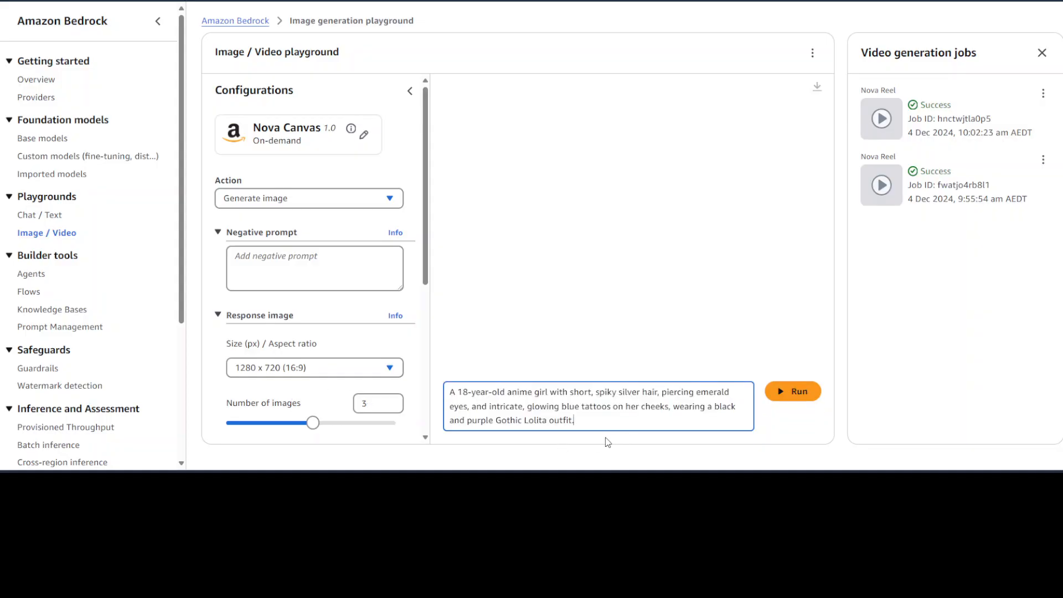
click(802, 397)
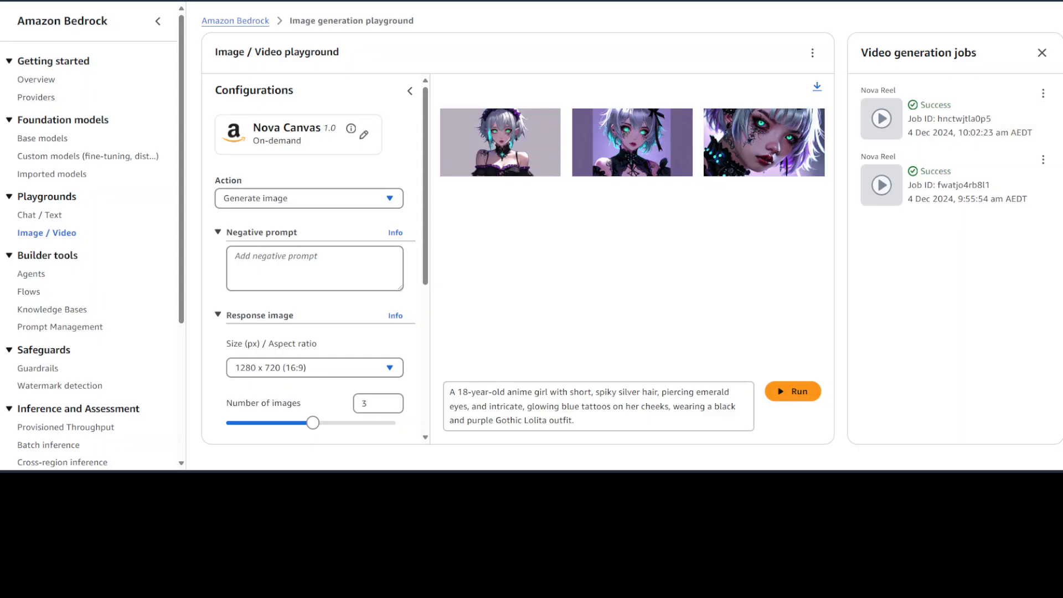
Preview the first and third generated anime images with their configurations and check the actions available for the first one
click(545, 123)
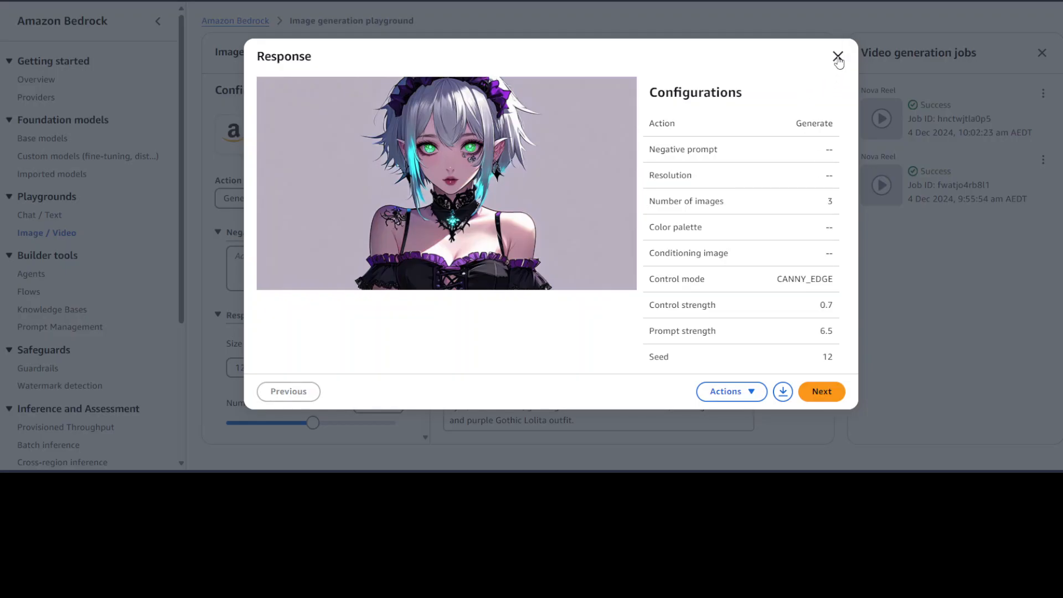
click(751, 394)
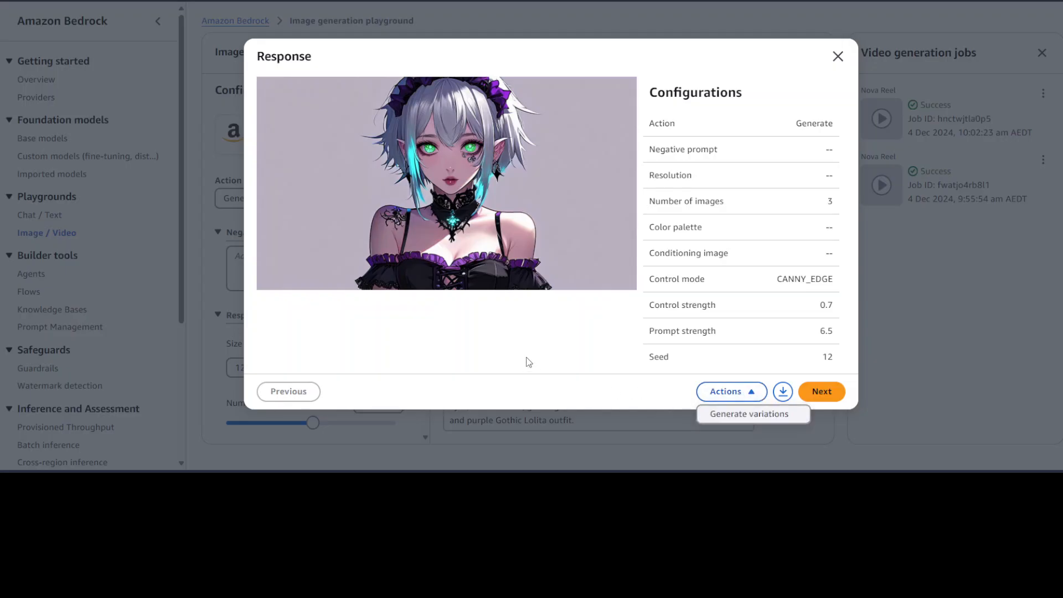
click(838, 56)
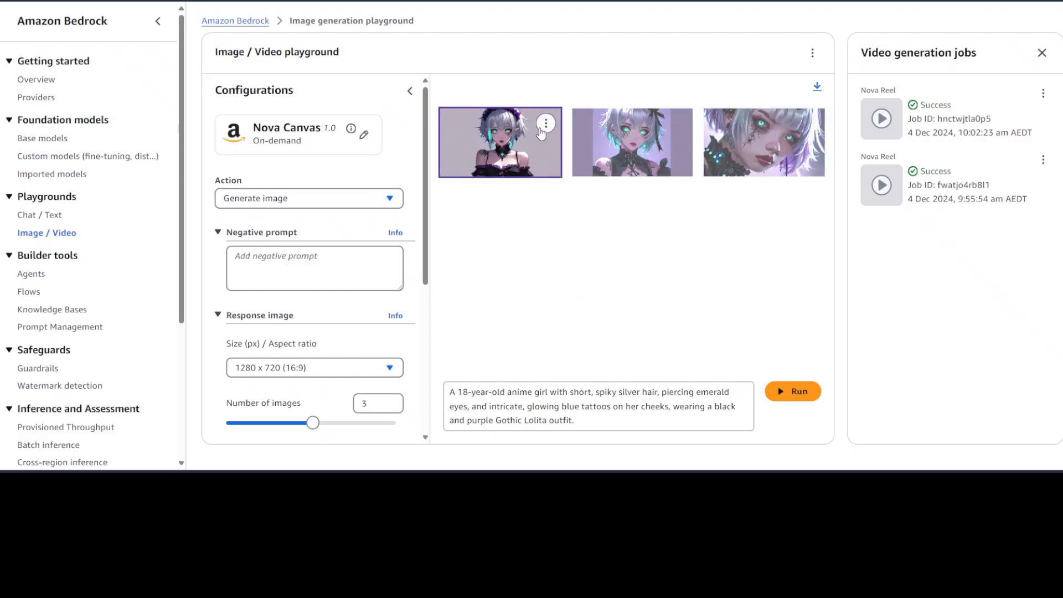
click(545, 125)
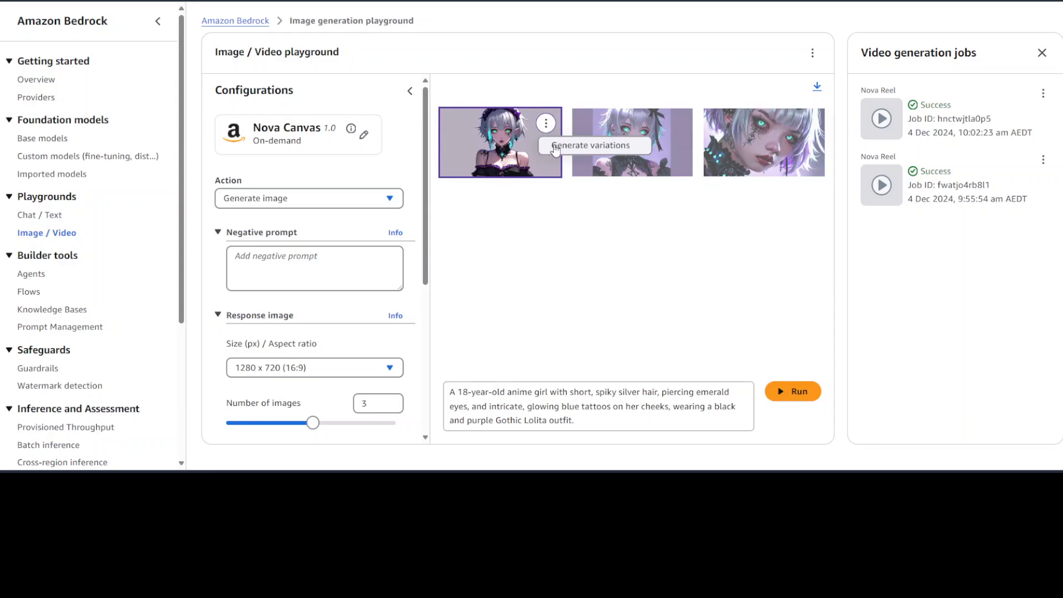
click(773, 165)
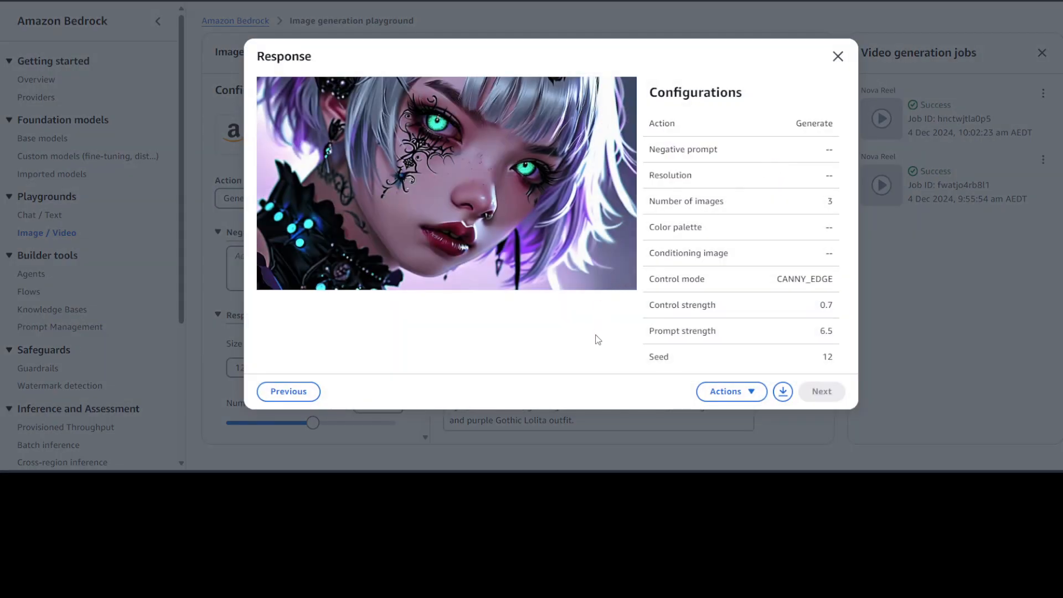
click(838, 56)
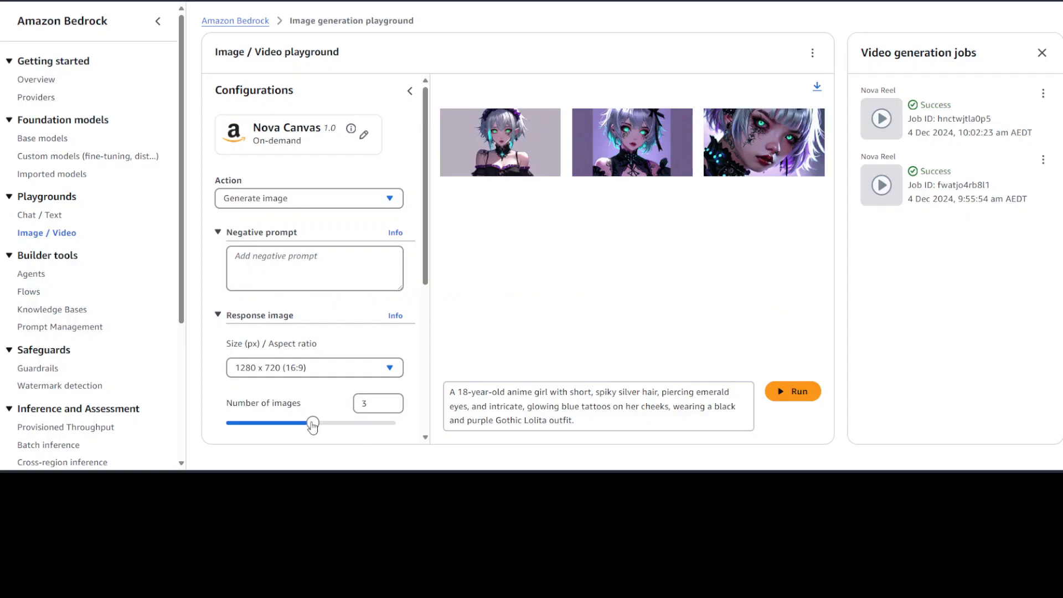
Set the number of images to 1 and generate from the prompt "A 25-year-old anime girl holding signboard with bold text 'Subscribe to the Channel'"
drag(313, 425, 228, 423)
click(543, 426)
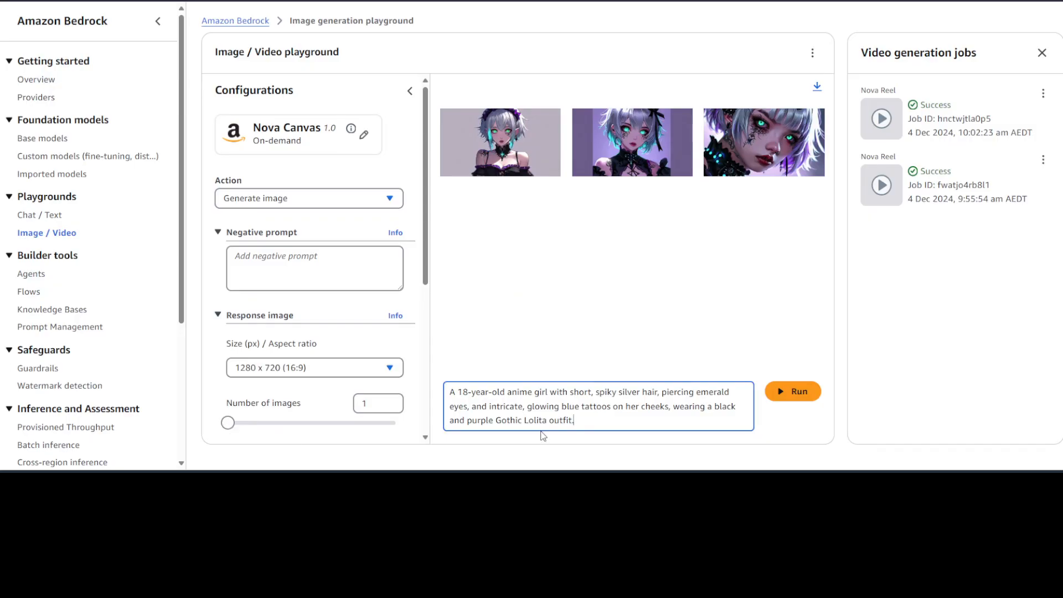
drag(550, 392, 593, 420)
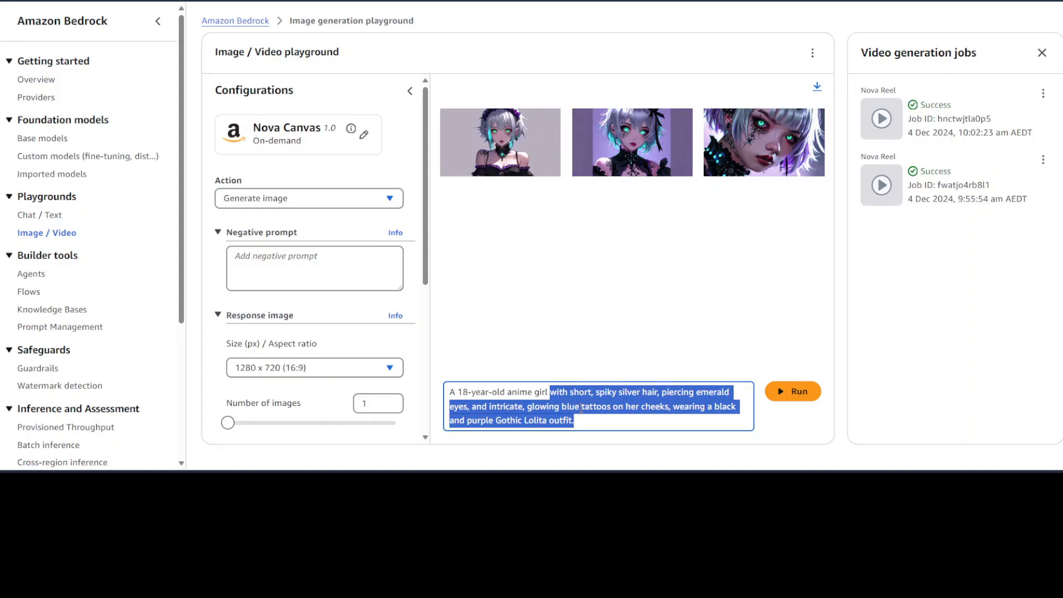
text(holding)
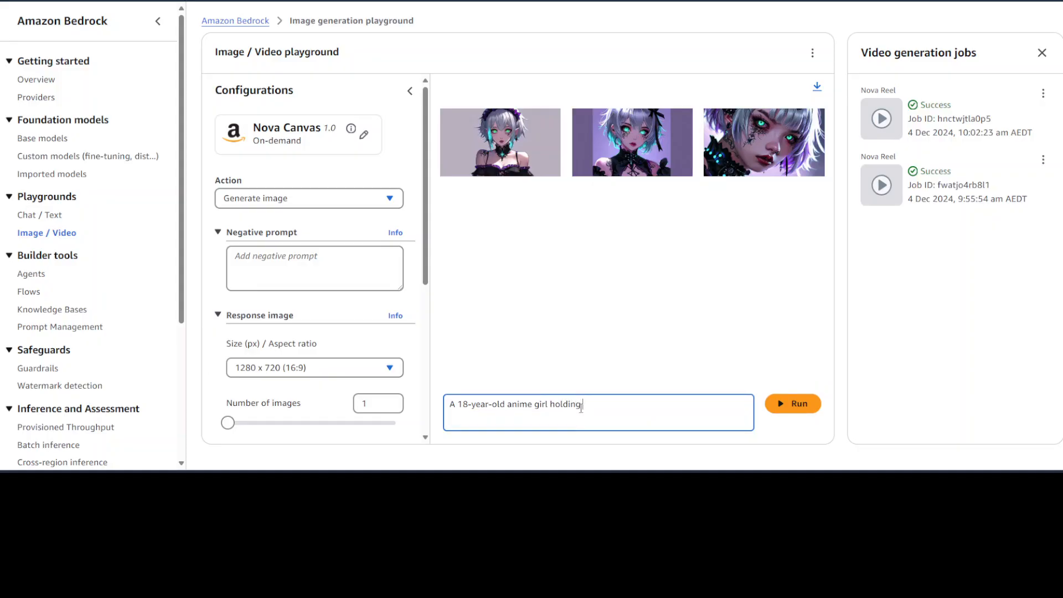
text( signboard with t)
key(BackSpace)
text(bold text 'Subscribe to the)
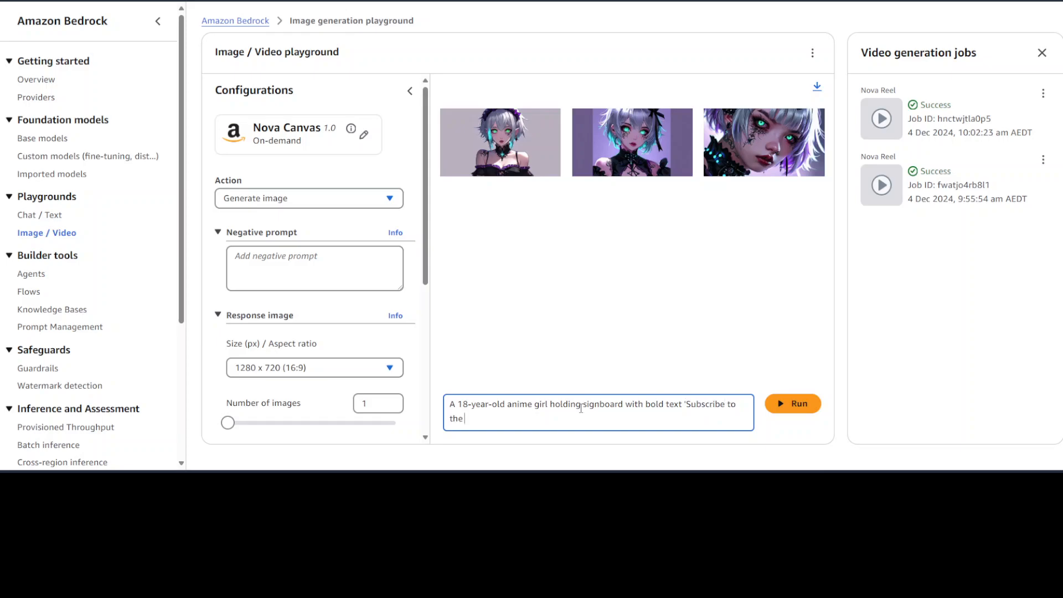
text( Channel')
drag(458, 405, 468, 405)
text(25)
click(793, 405)
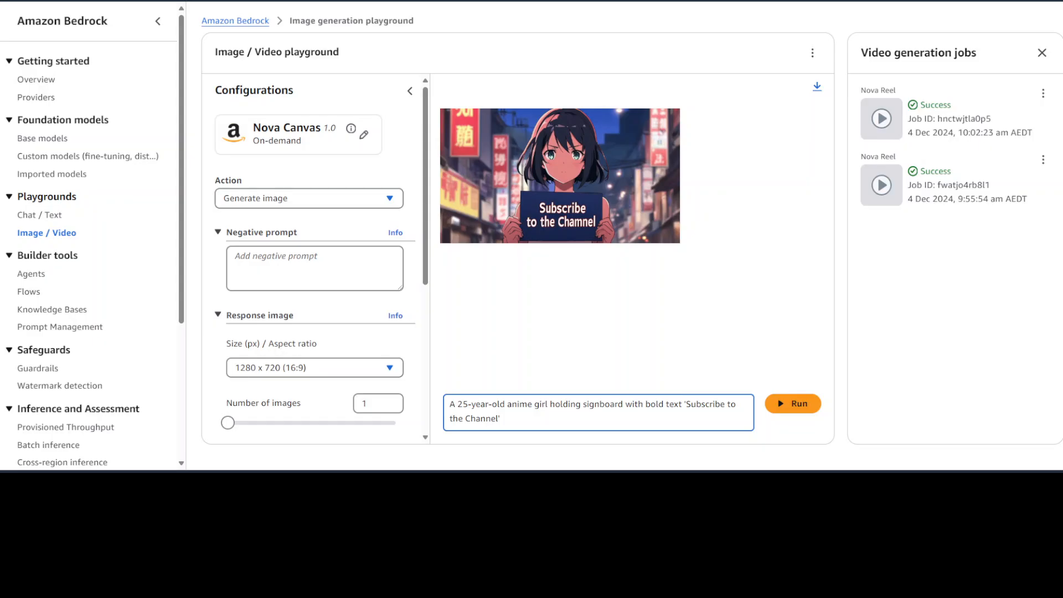
View the generated signboard image enlarged to examine its text rendering, and close the preview
click(560, 176)
click(568, 192)
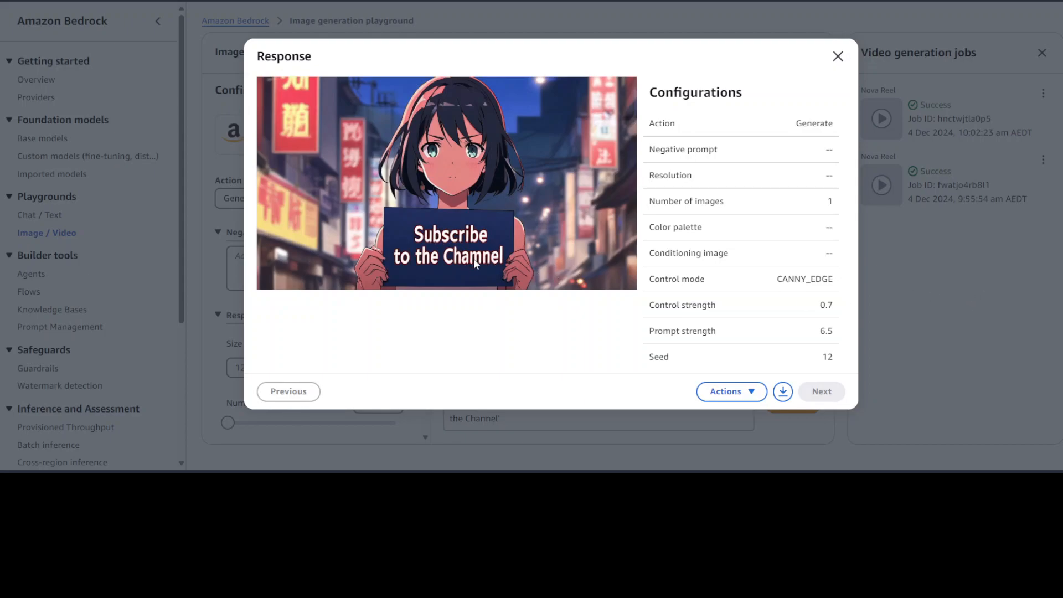
click(909, 310)
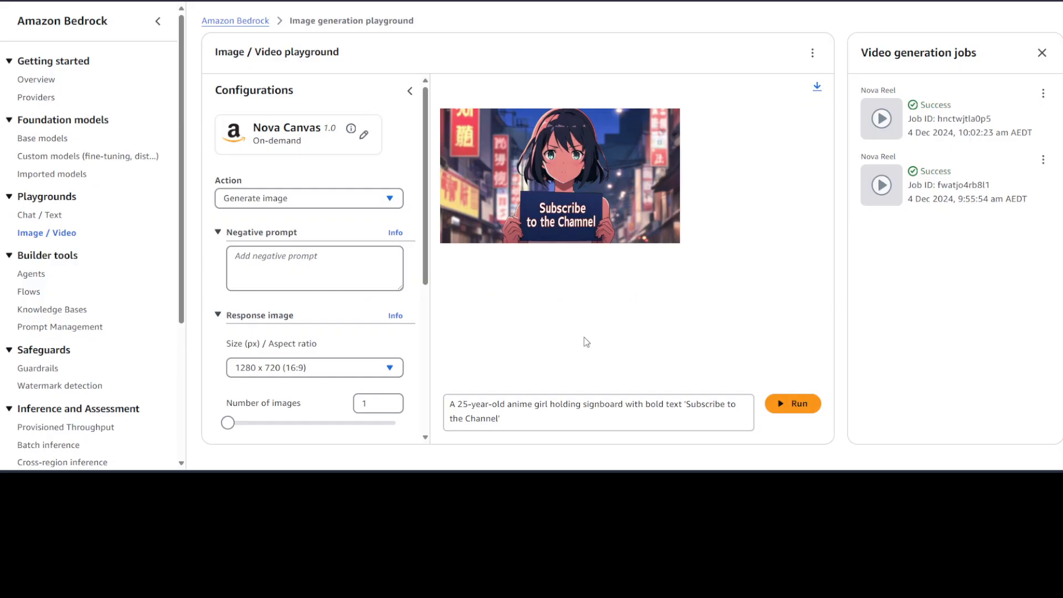